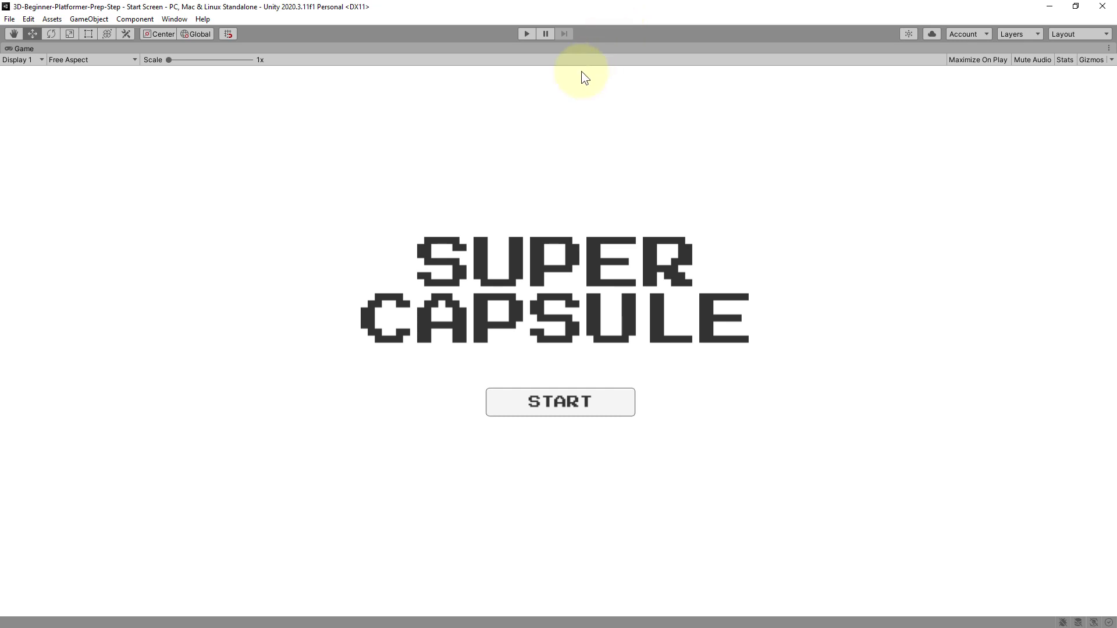
Enter Play mode to run the Super Capsule game from its Start Screen scene
click(528, 33)
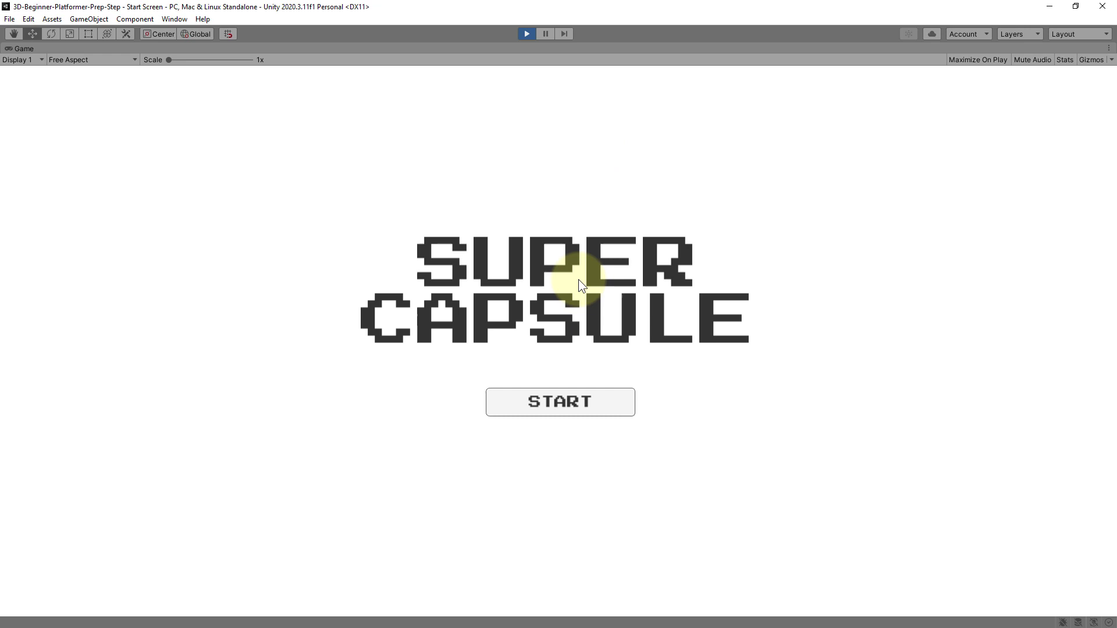
Start the game and test turning the camera and moving the capsule on its starting platform
click(565, 394)
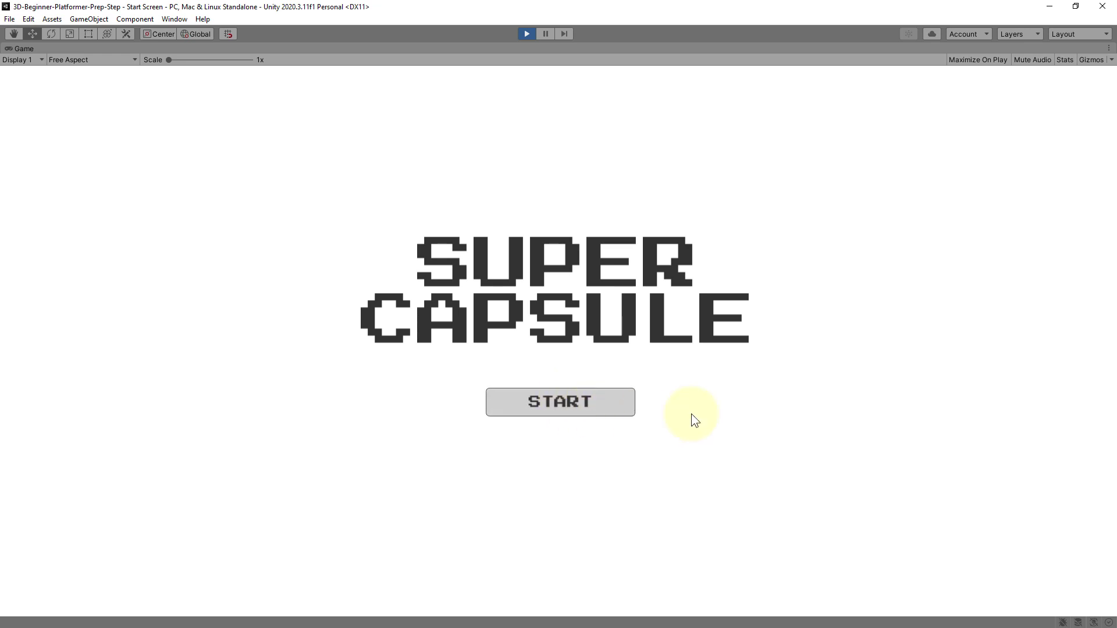
key(a)
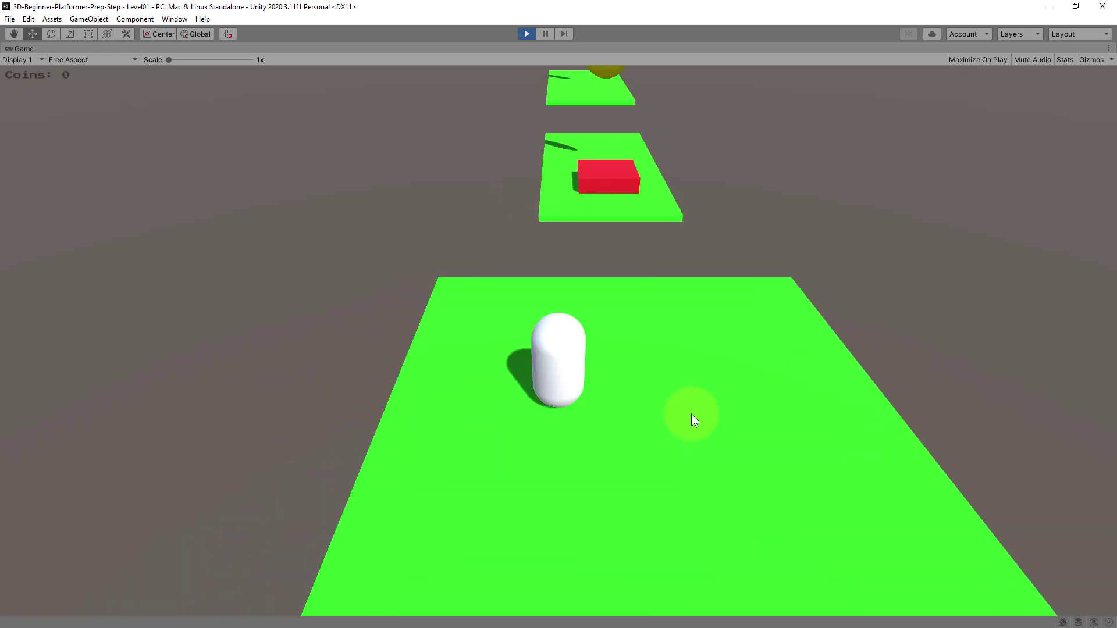
key(d)
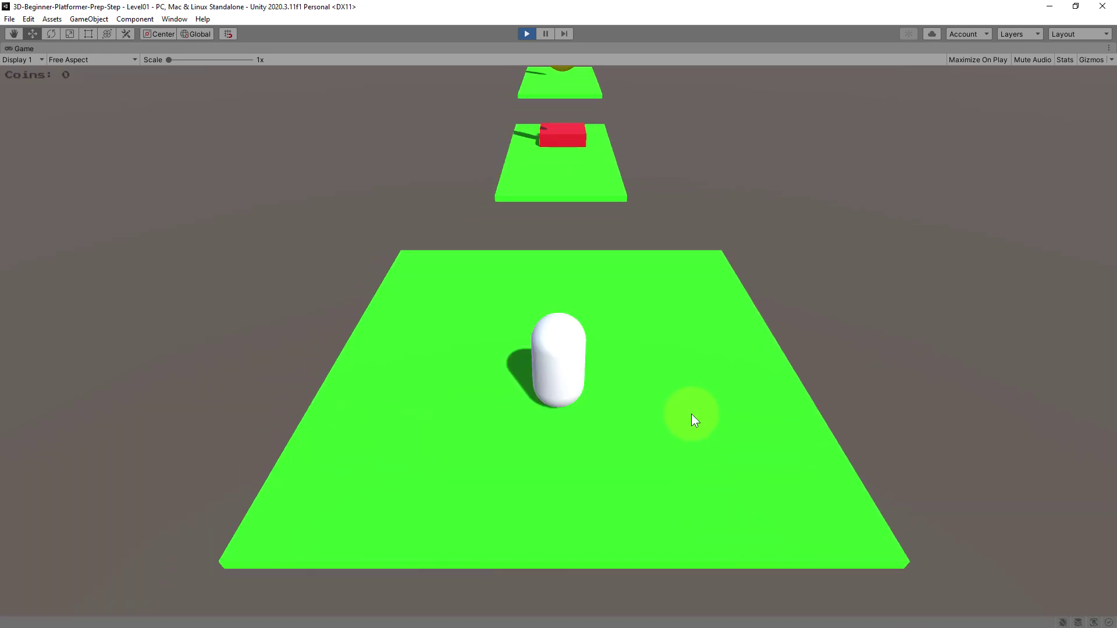
key(d)
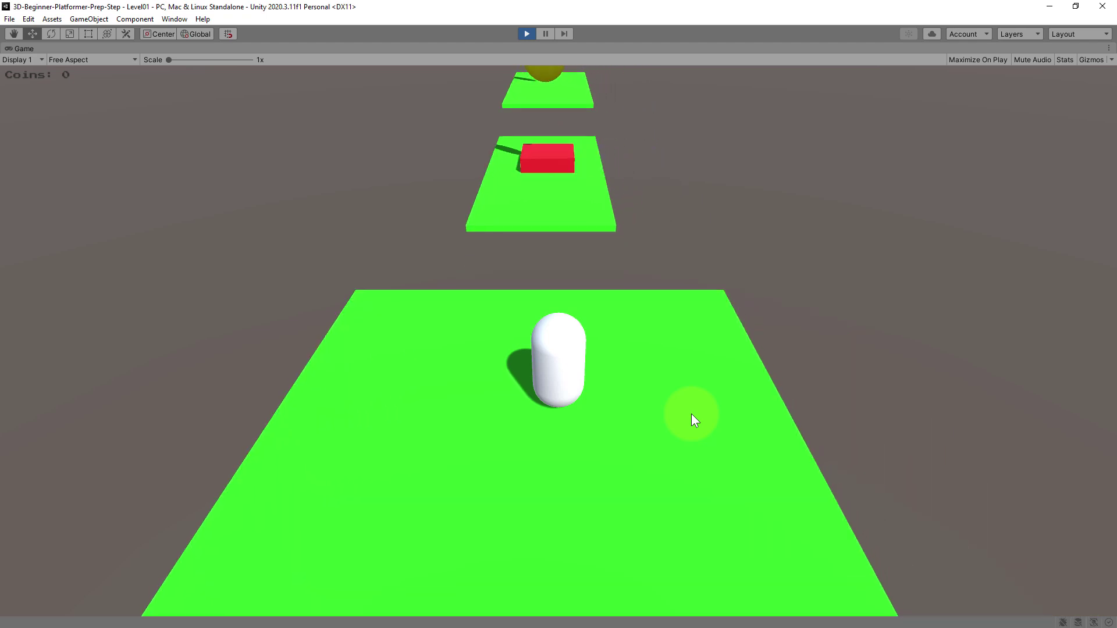
key(w)
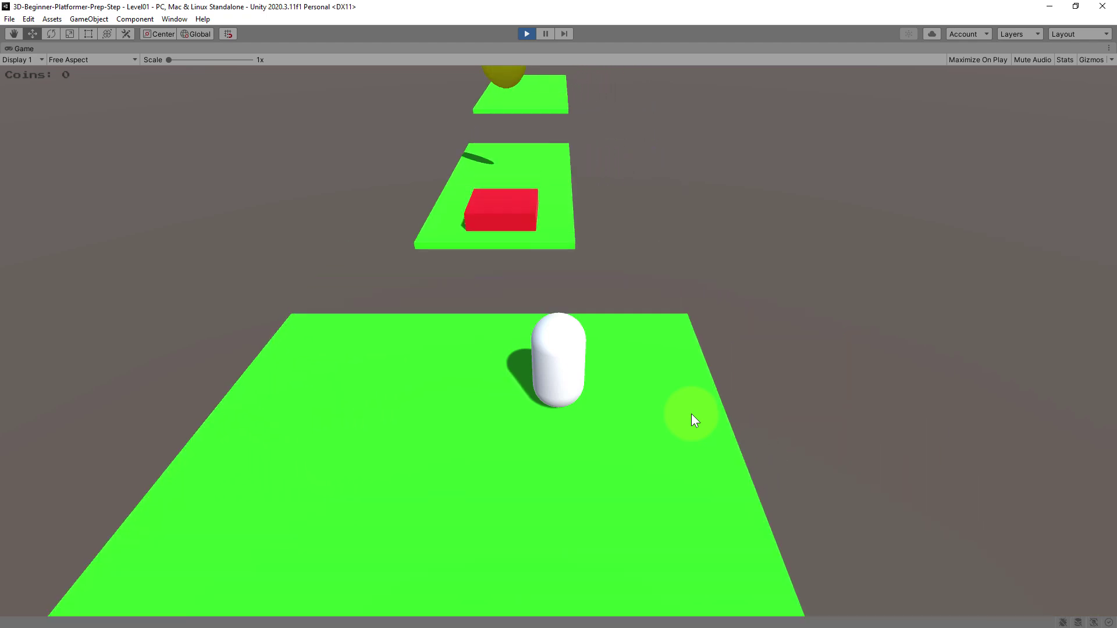
key(s)
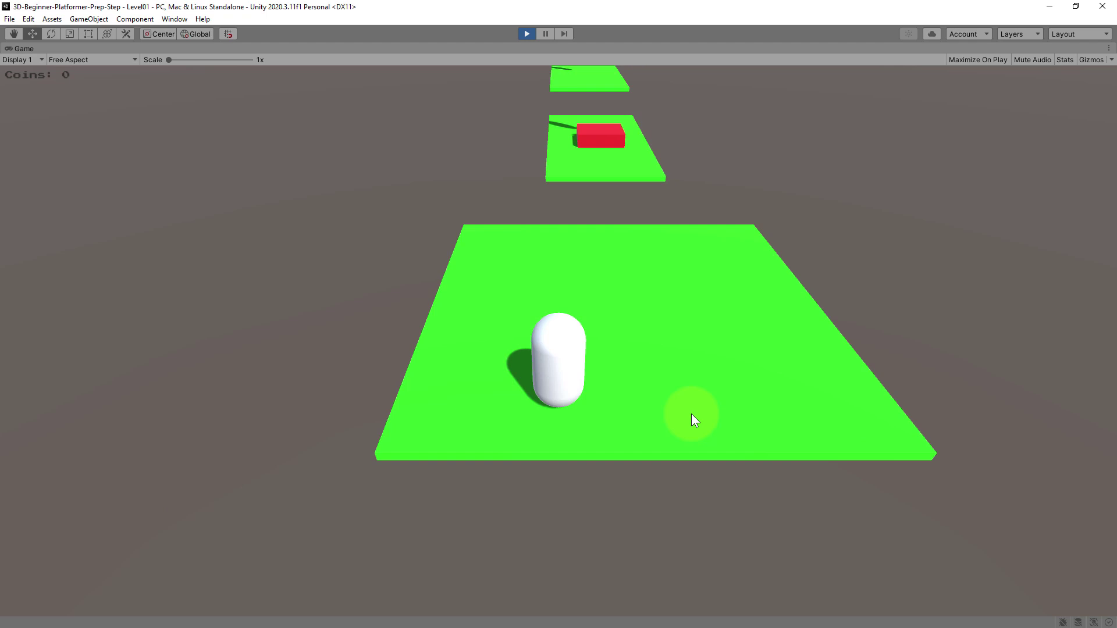
key(d)
key(w)
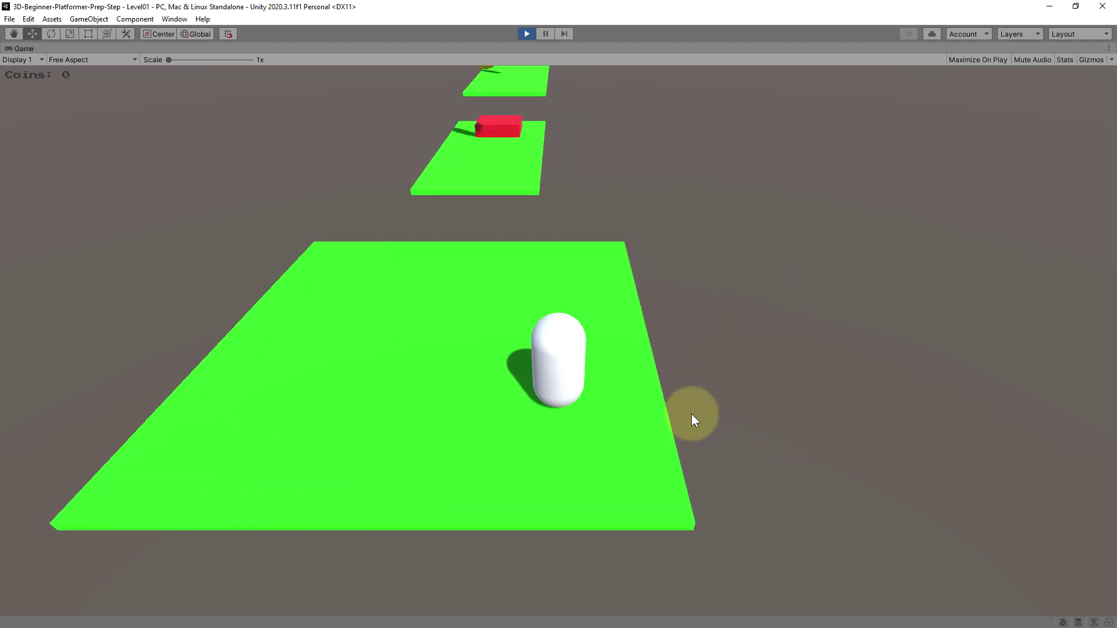
key(a)
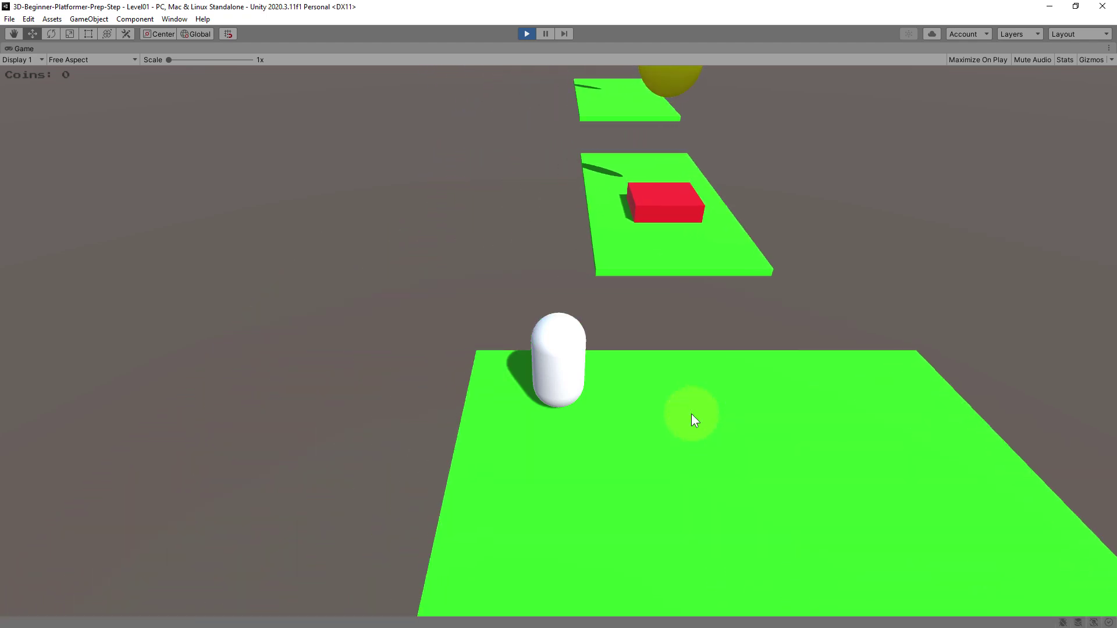
key(s)
key(d)
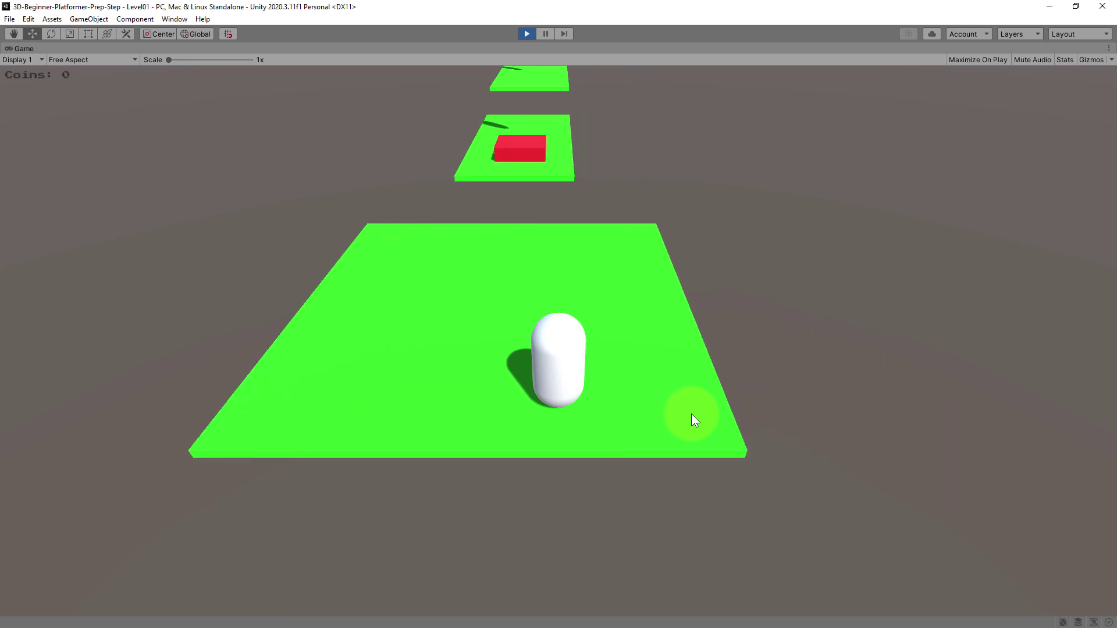
key(w)
key(a)
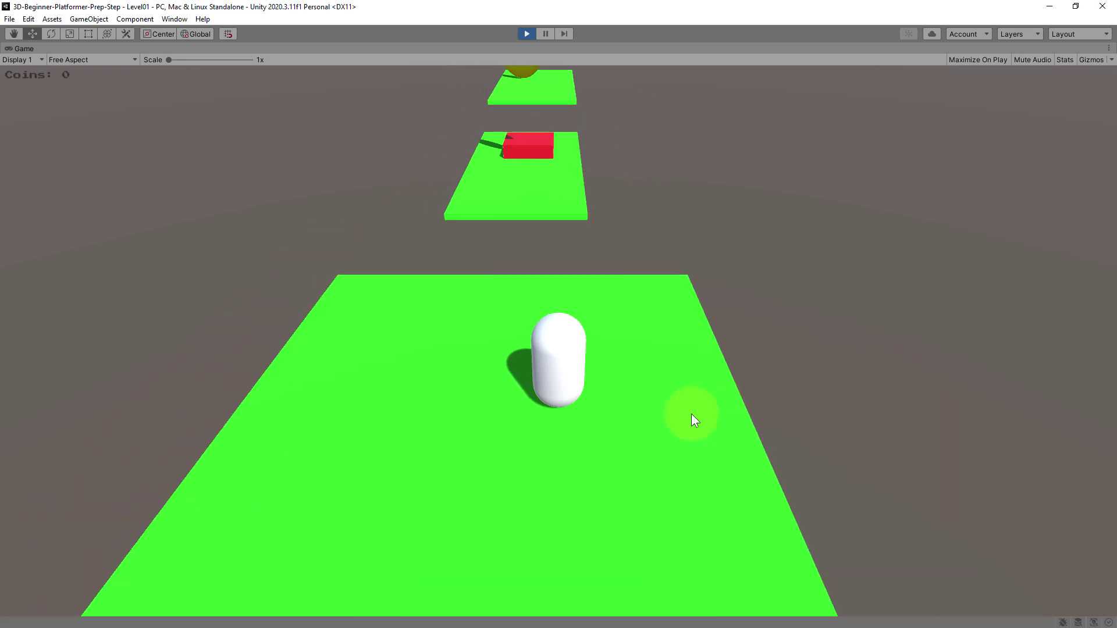
key(a)
key(s)
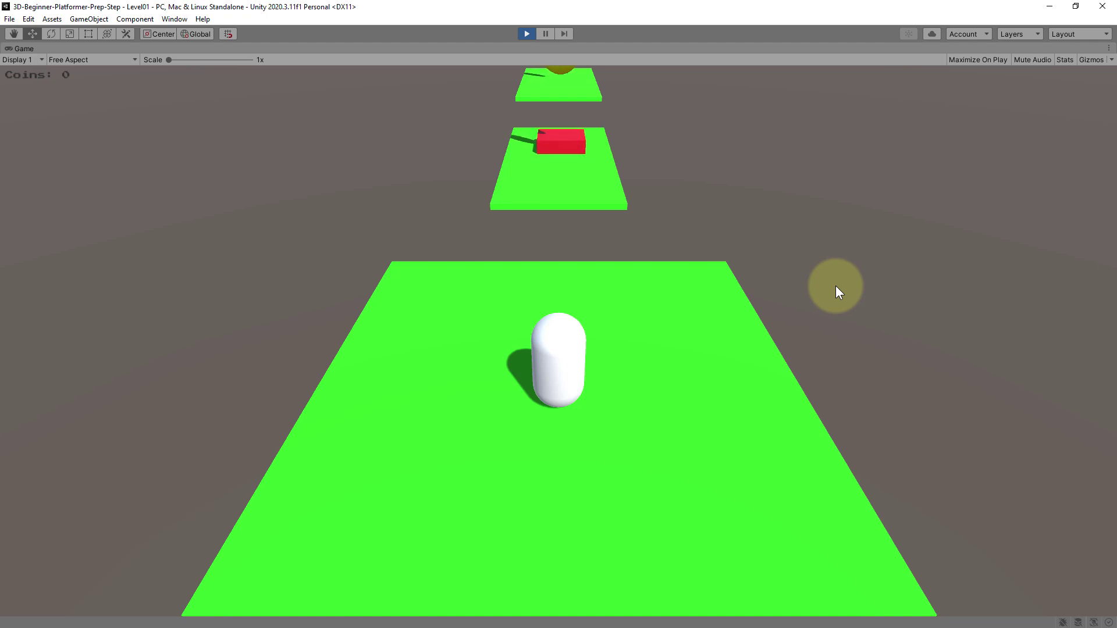
Run and jump forward along the platforms toward the red box
key(w)
key(w)
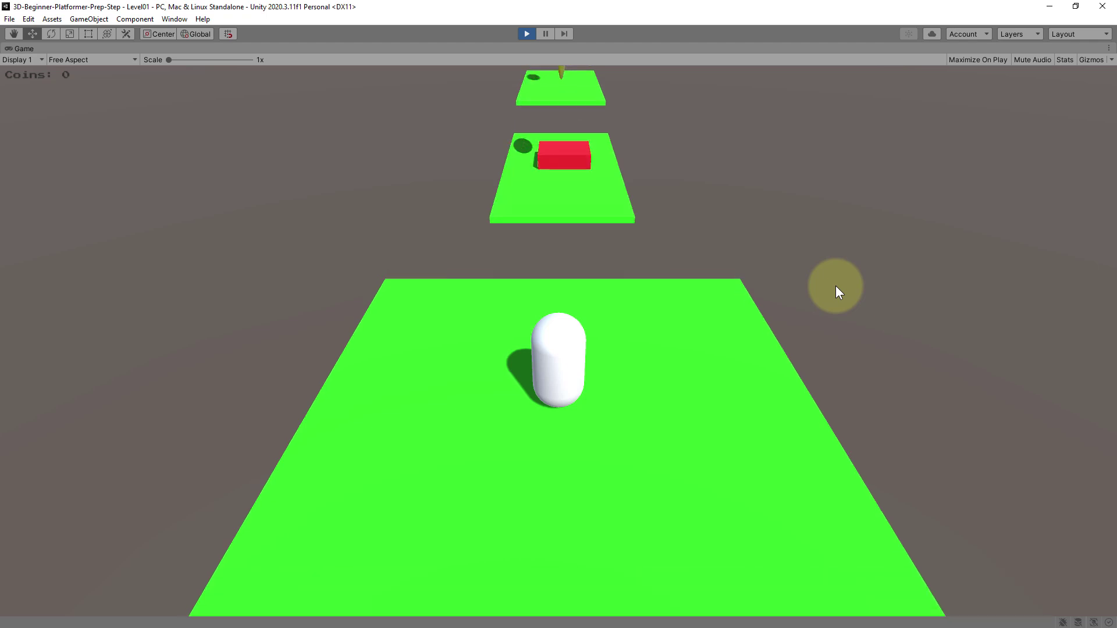
key(space)
key(w)
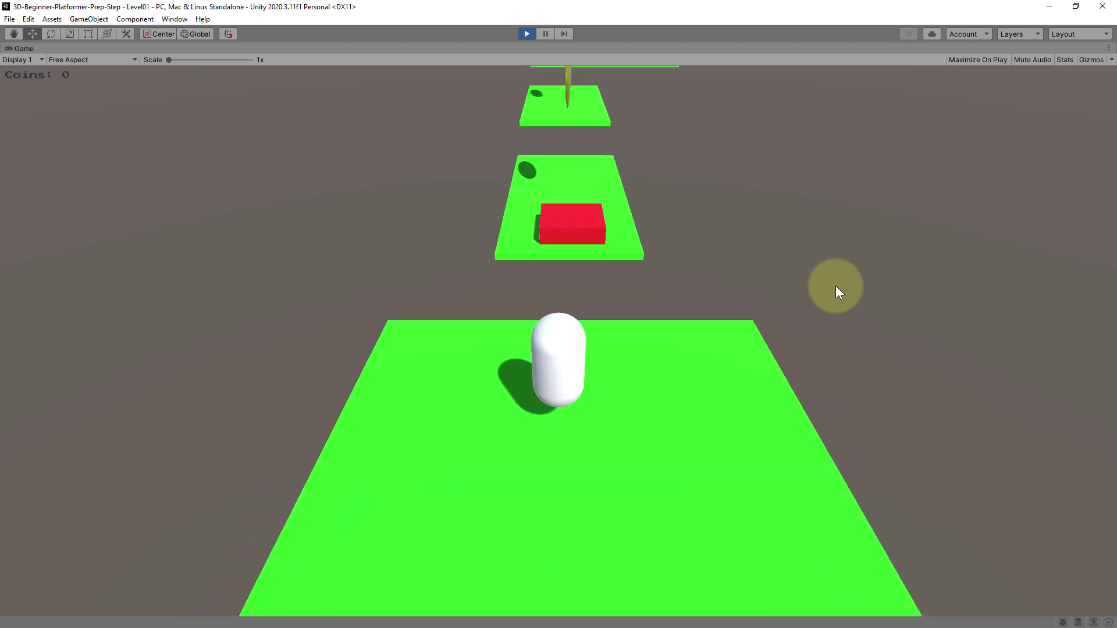
key(space)
key(w)
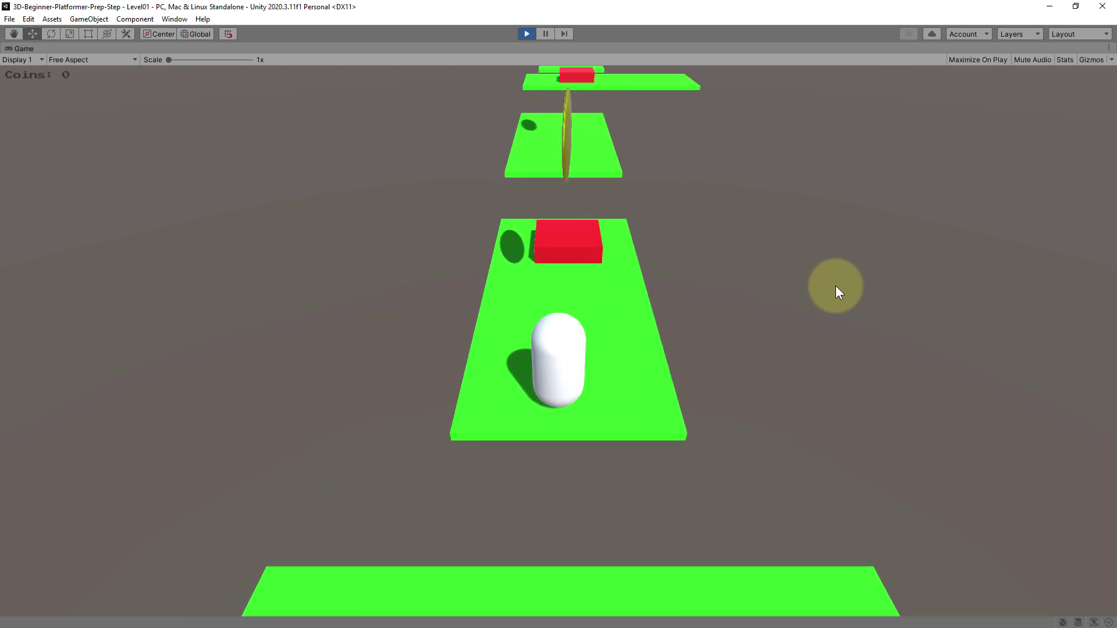
key(w)
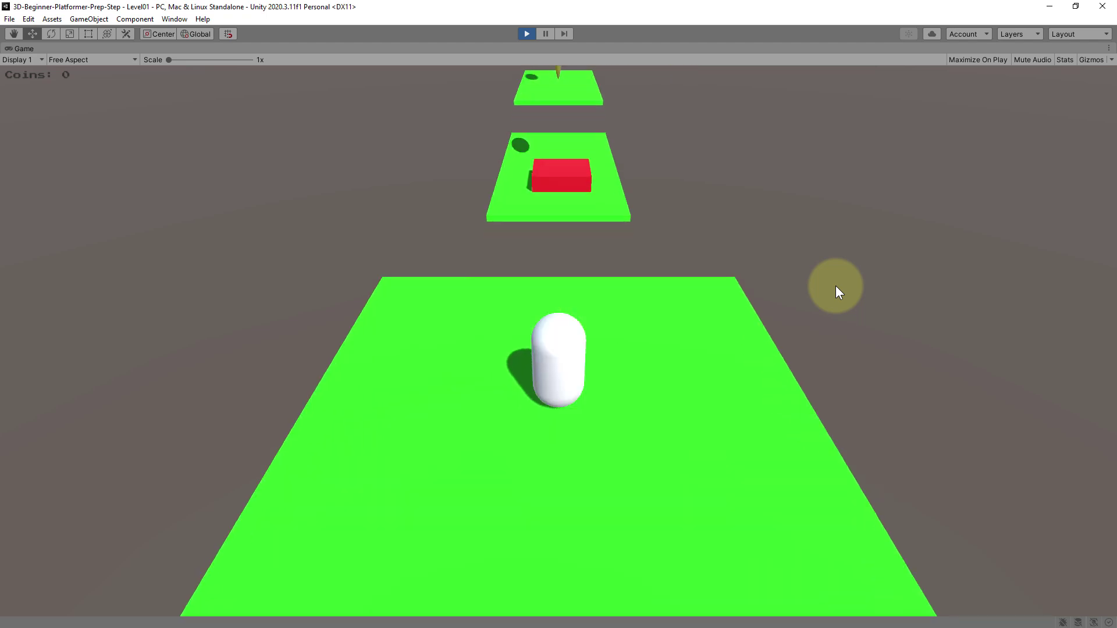
Collect the three coins over the red box and gap, then reach the cyan wall
key(w)
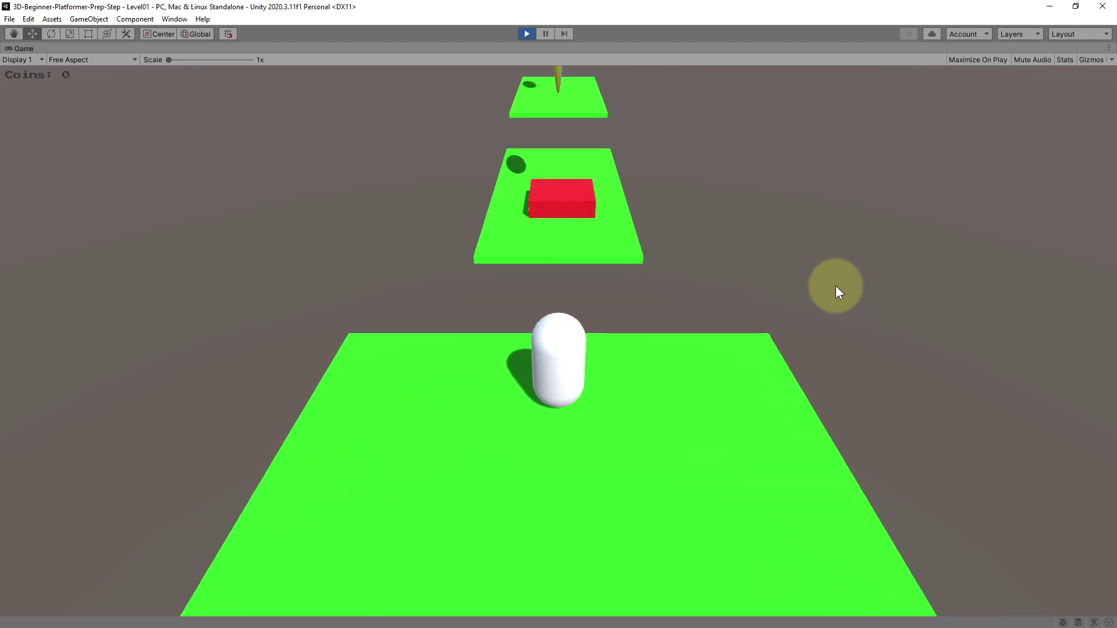
key(w)
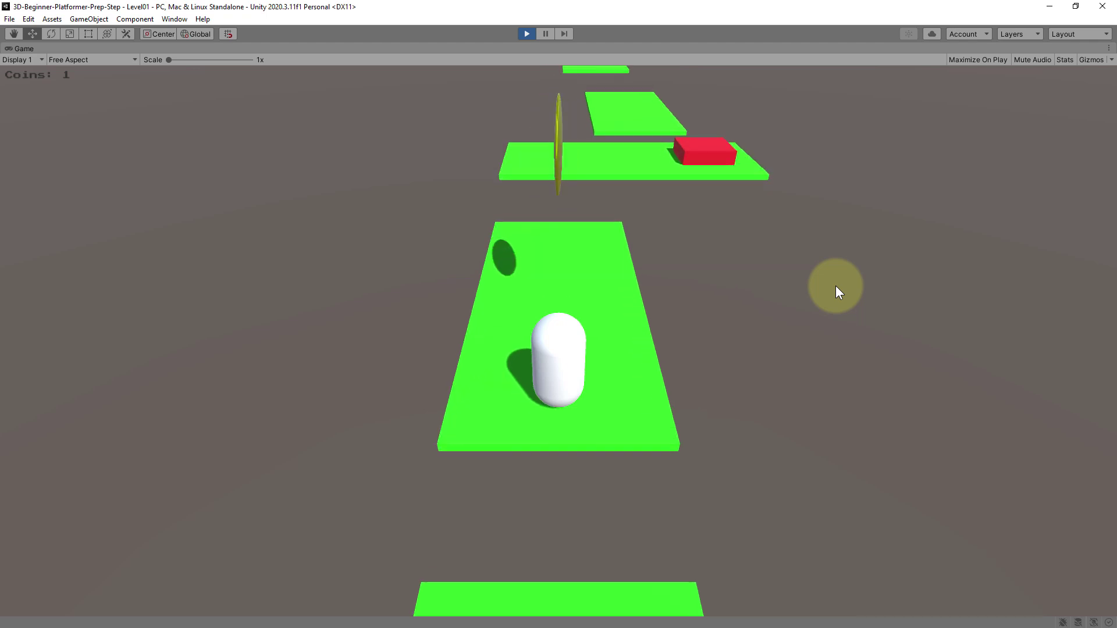
key(space)
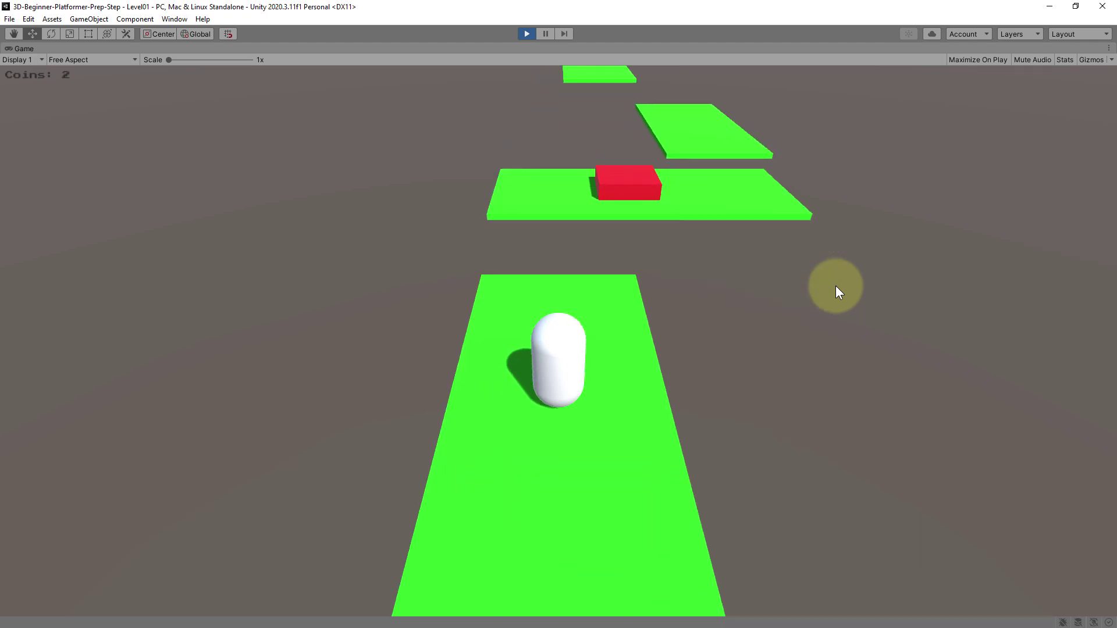
key(w)
key(space)
key(w)
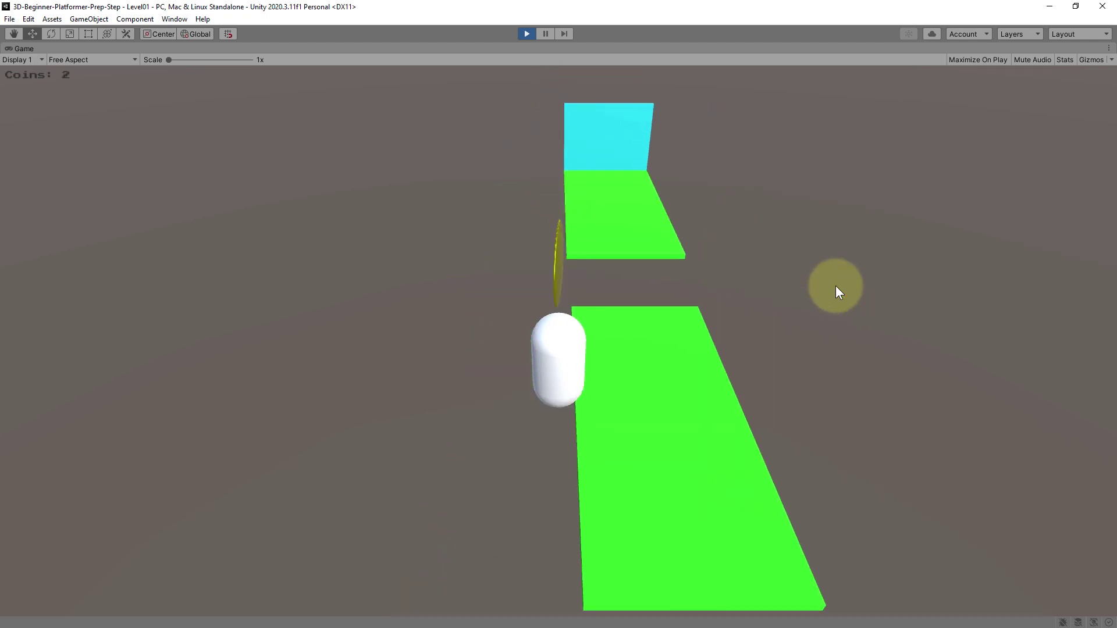
key(w)
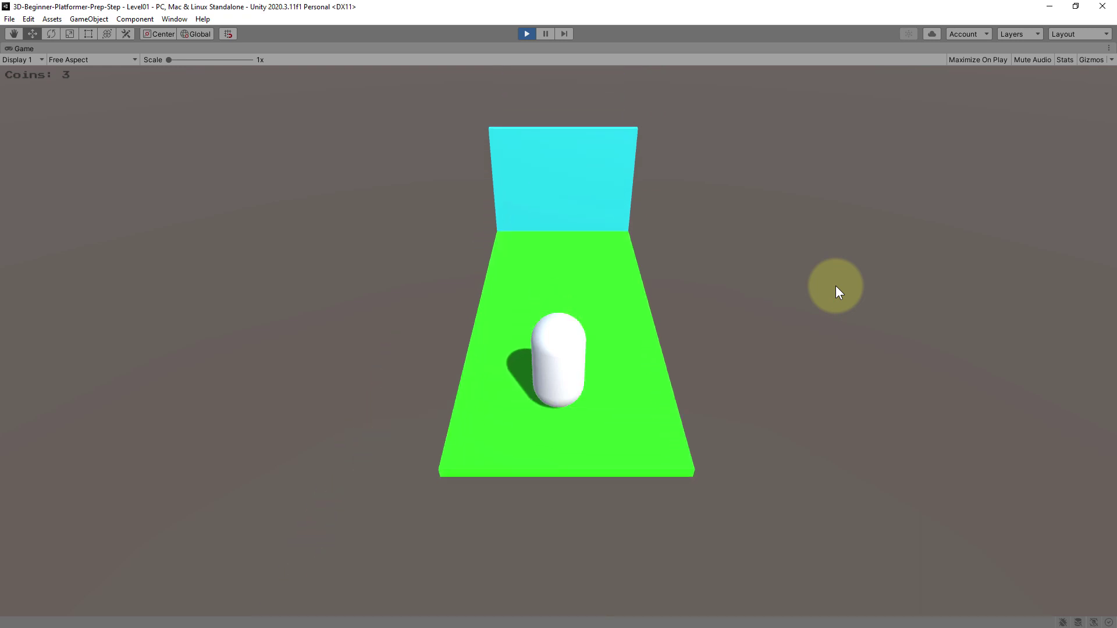
key(w)
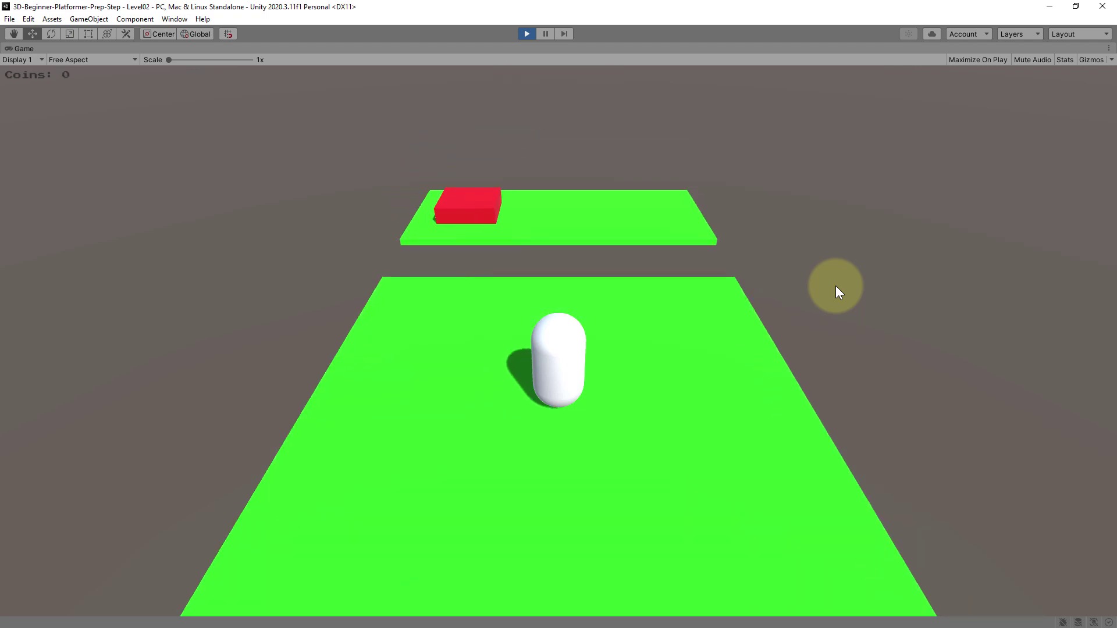
Run and jump along Level02's platforms past the red blocks, picking up the first coins
key(w)
key(w)
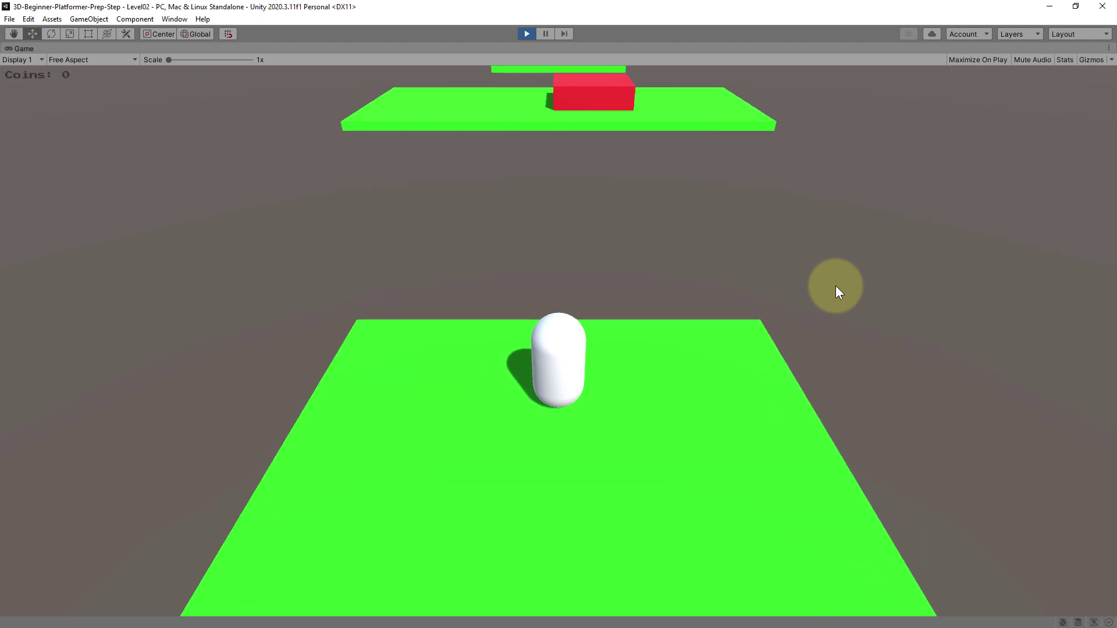
key(w)
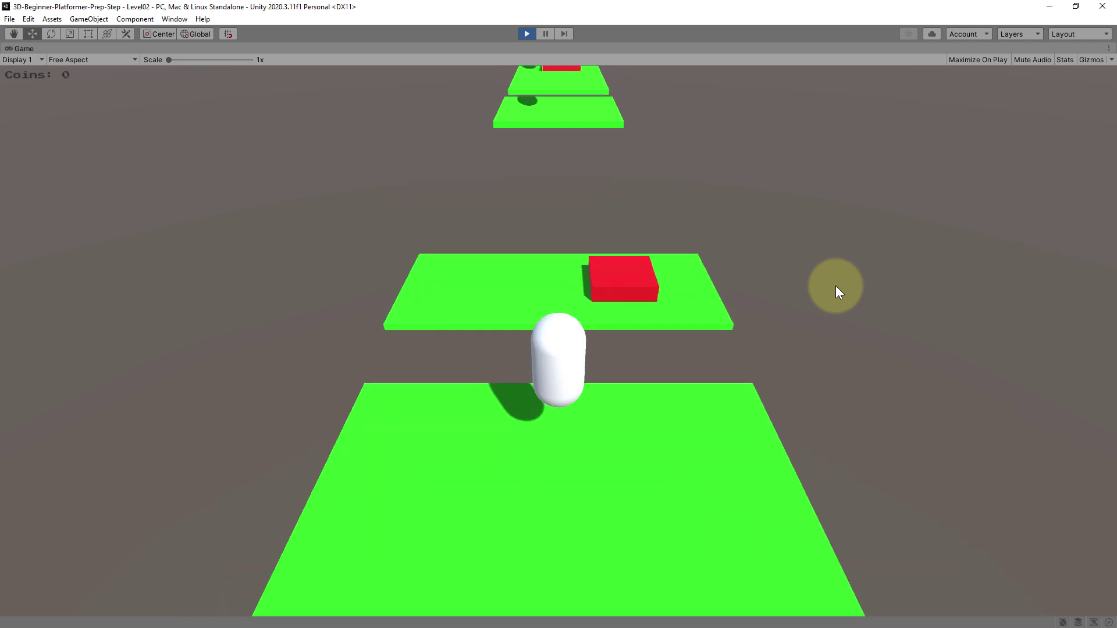
key(w)
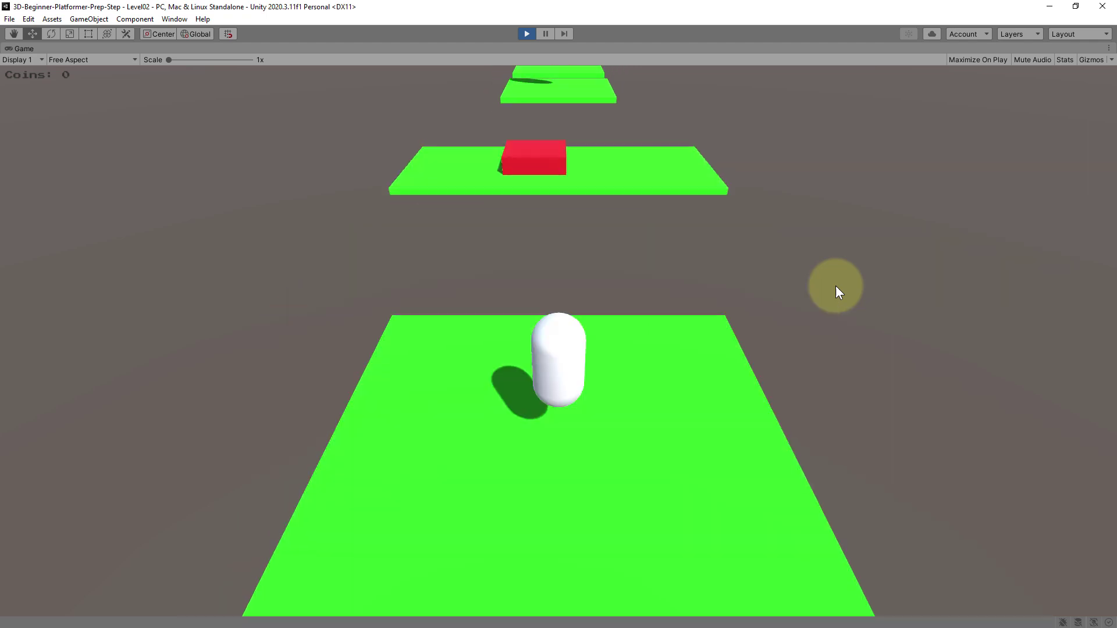
key(w)
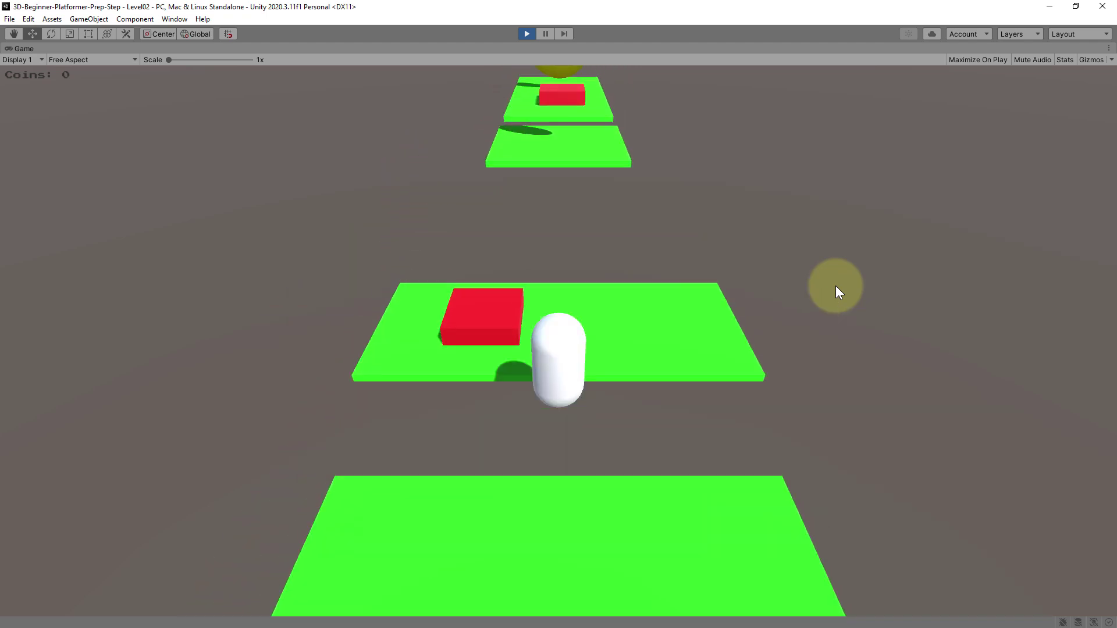
key(w)
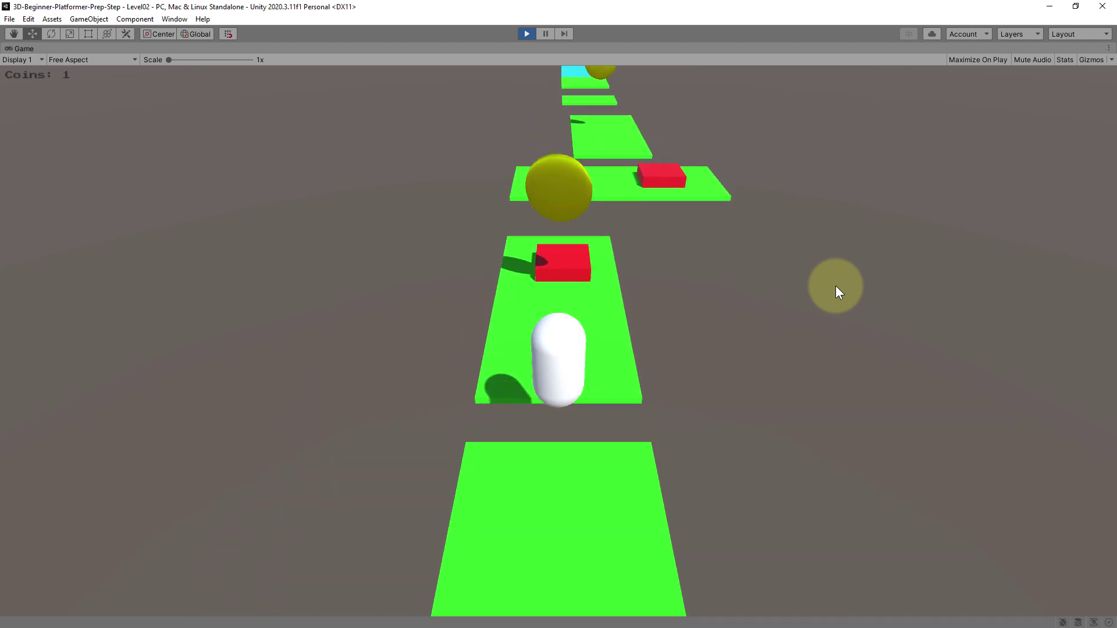
key(w)
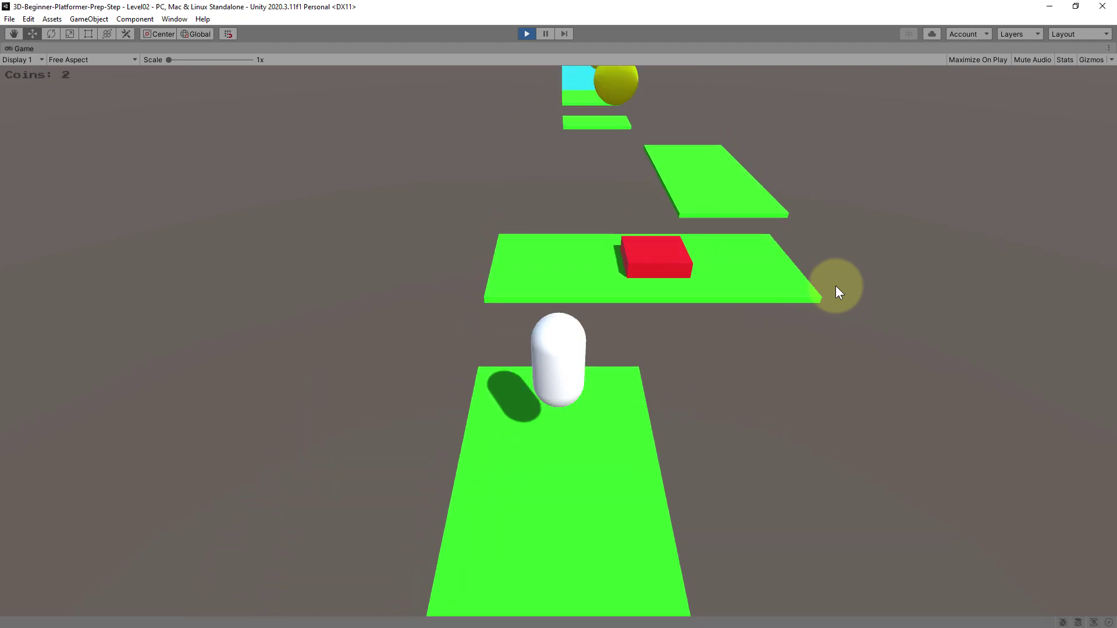
key(w)
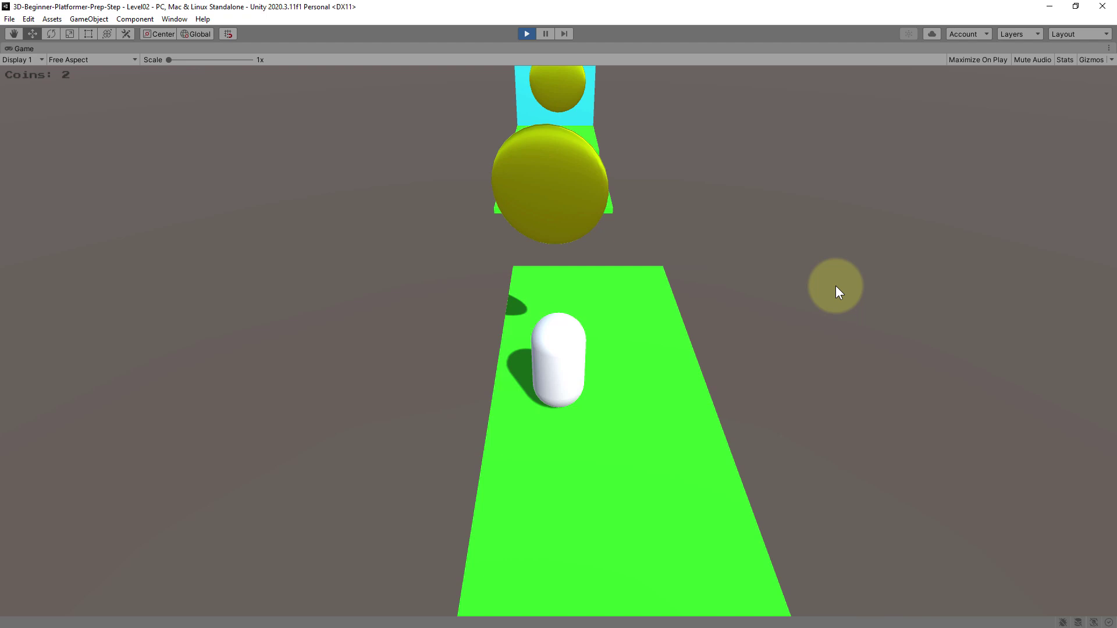
key(w)
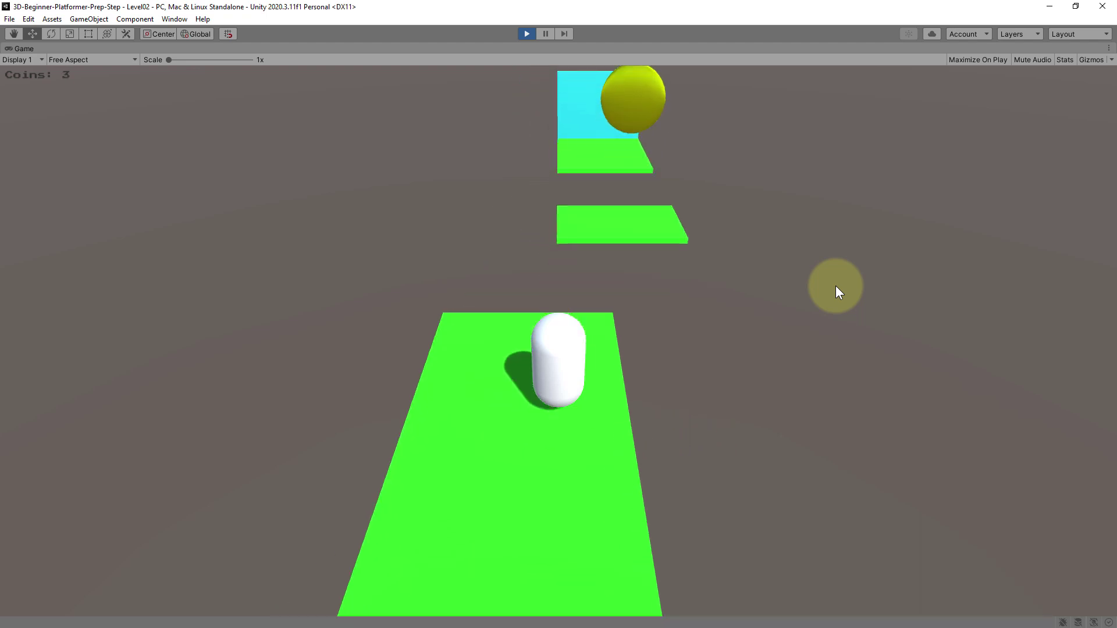
key(w)
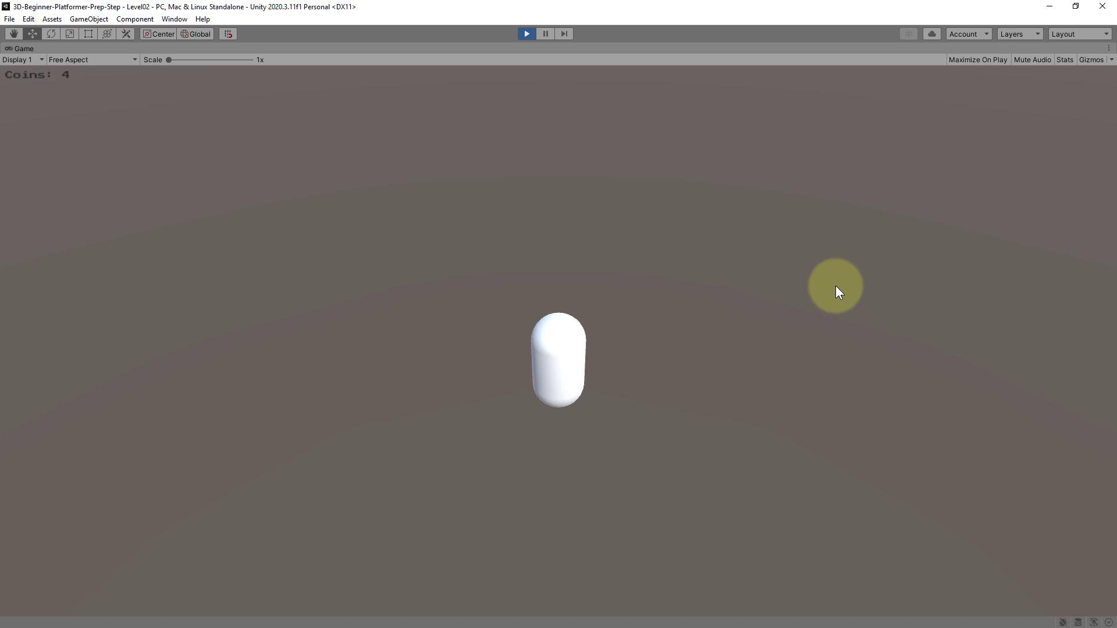
After falling off, run back across the platforms collecting all four coins and step onto the goal
key(w)
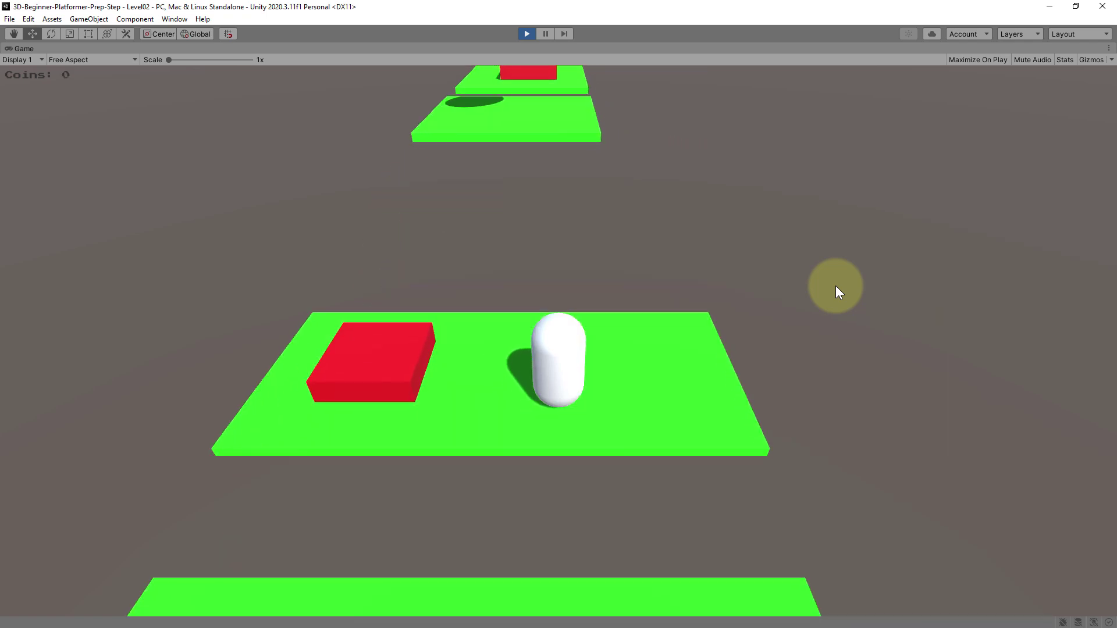
key(w)
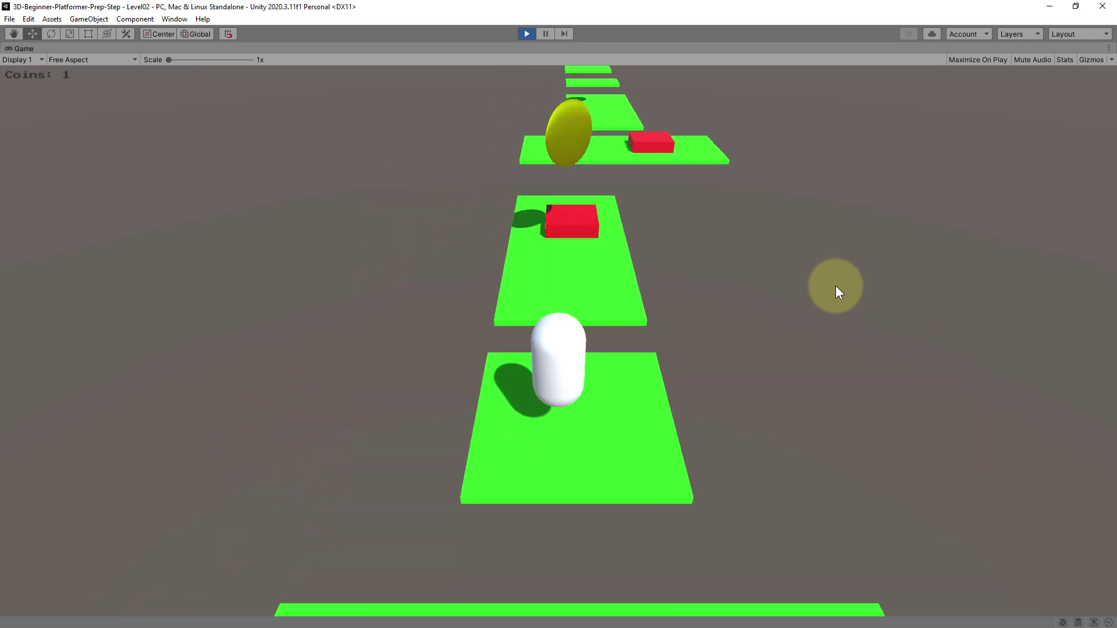
key(w)
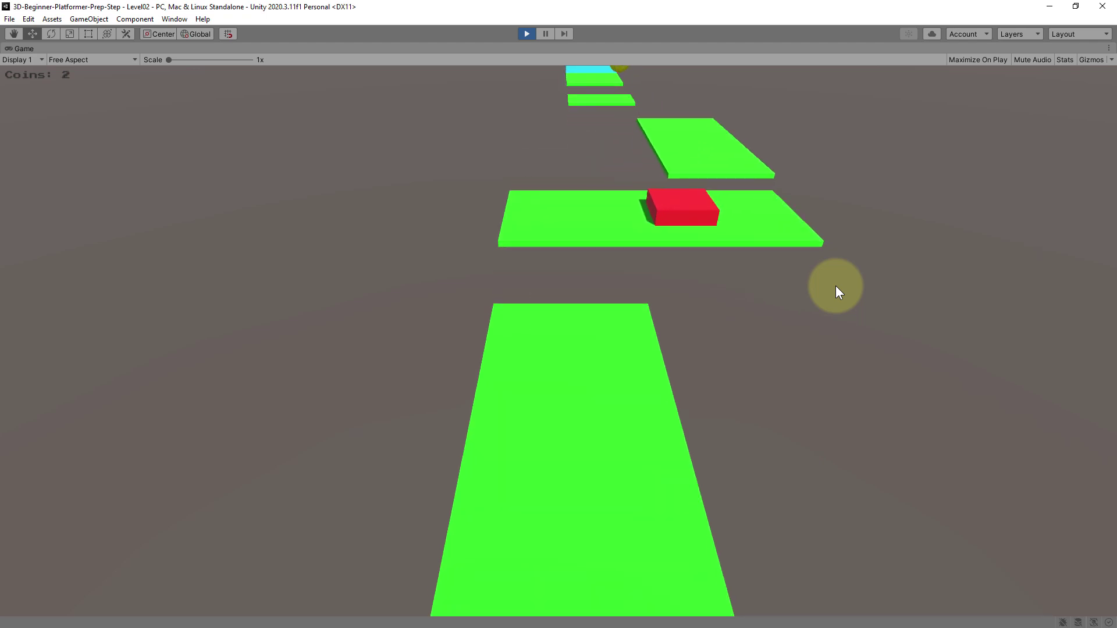
key(w)
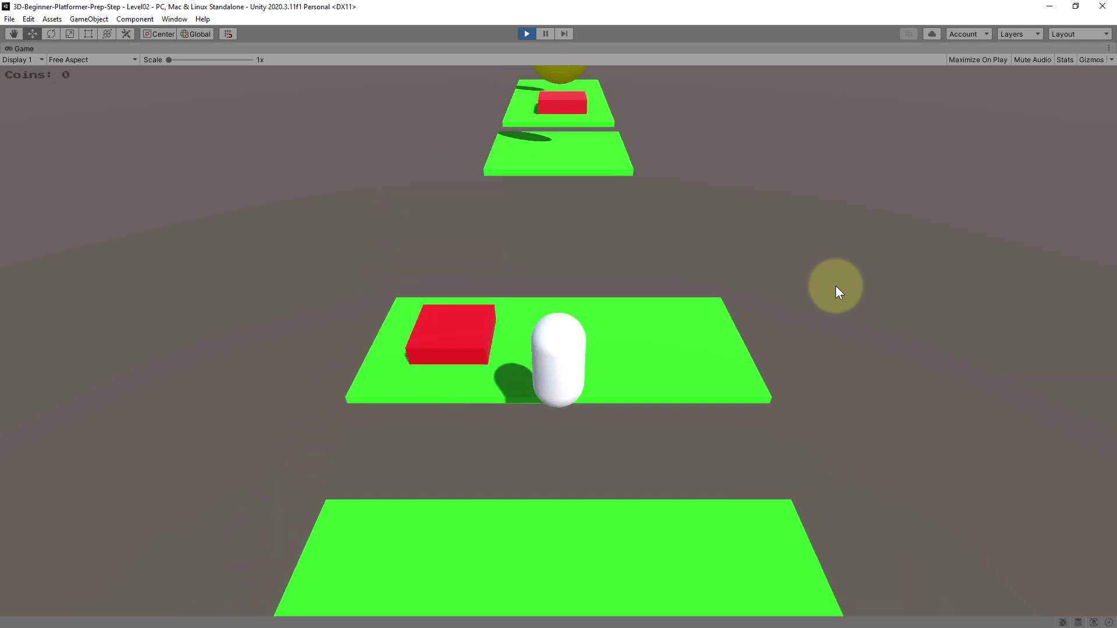
key(w)
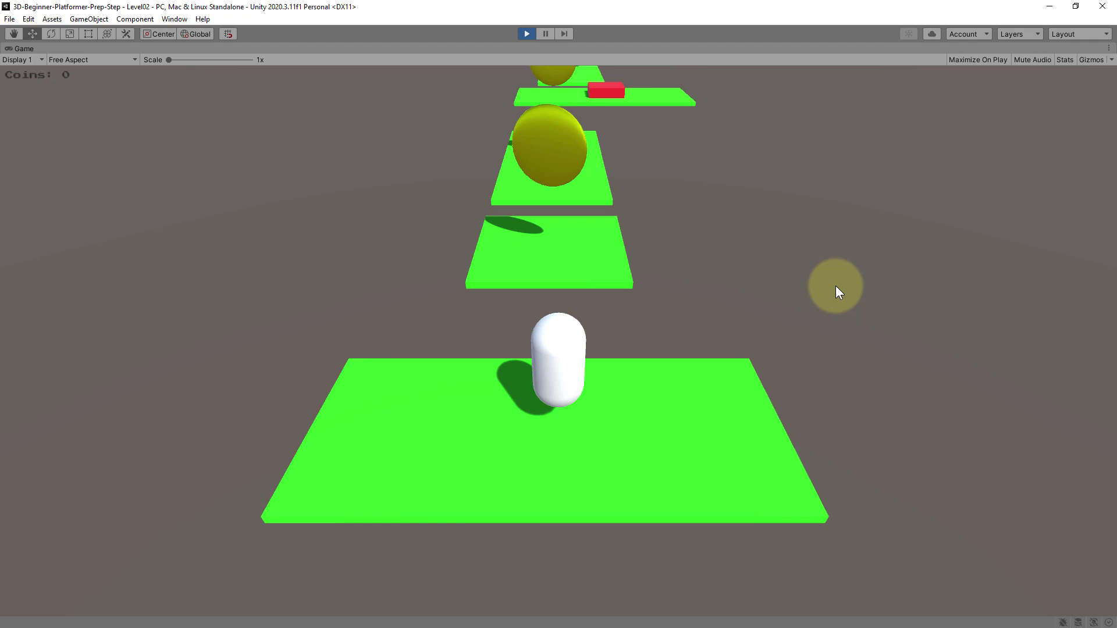
key(w)
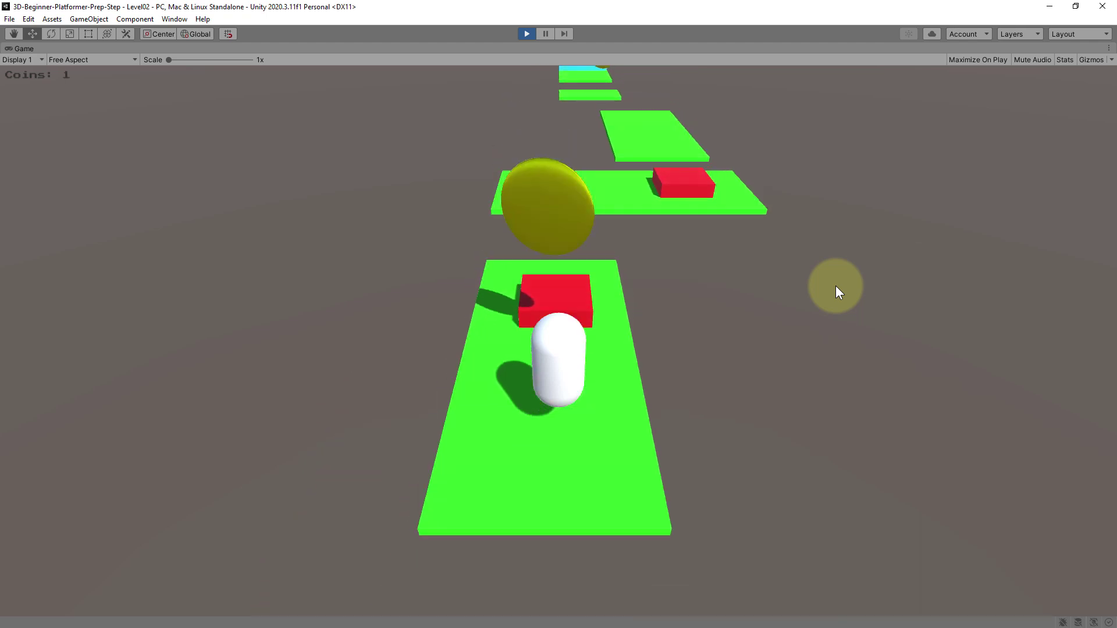
key(w)
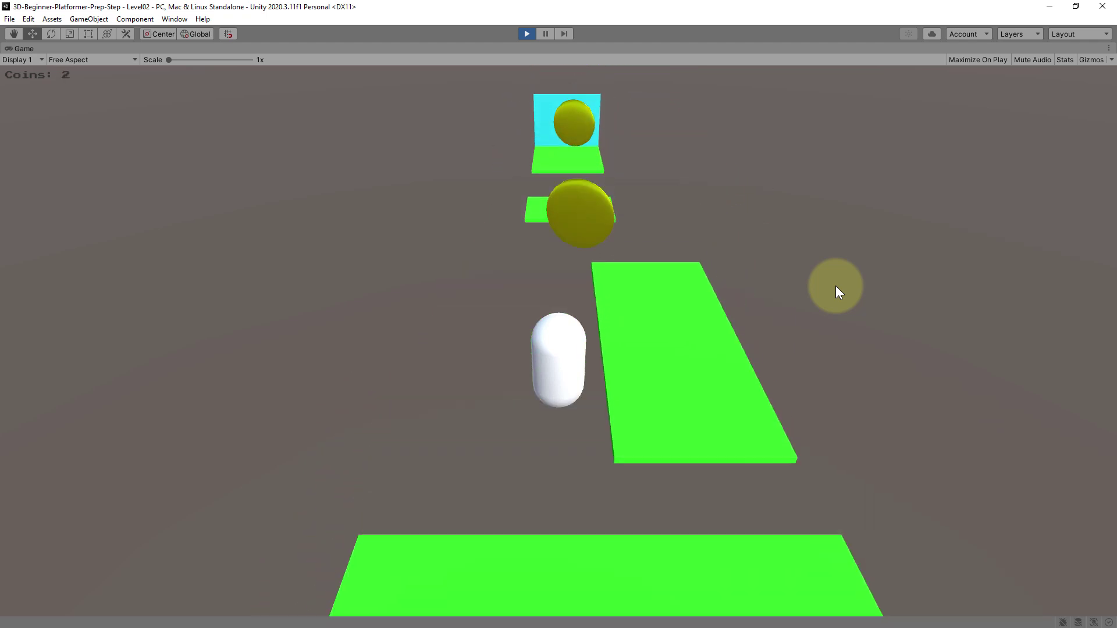
key(w)
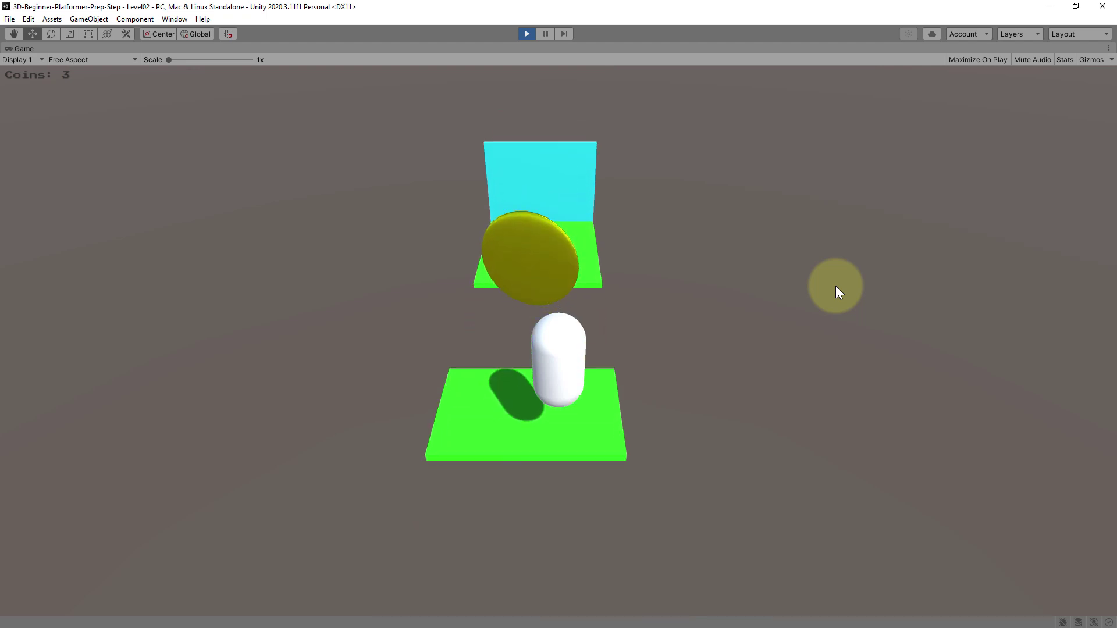
key(w)
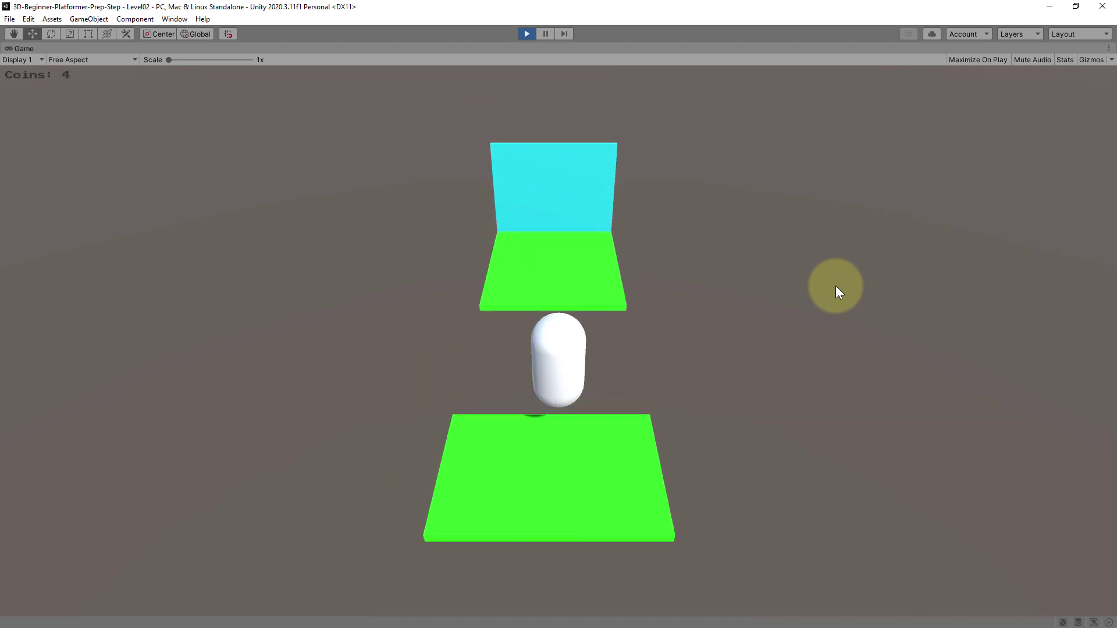
key(w)
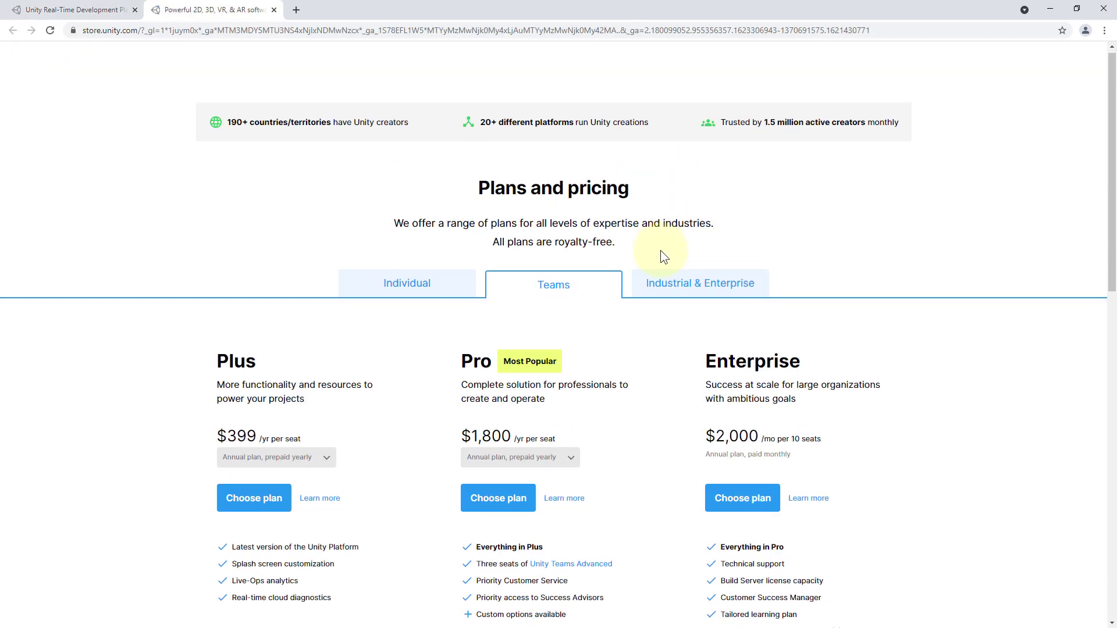
scroll(617, 383, down, 1)
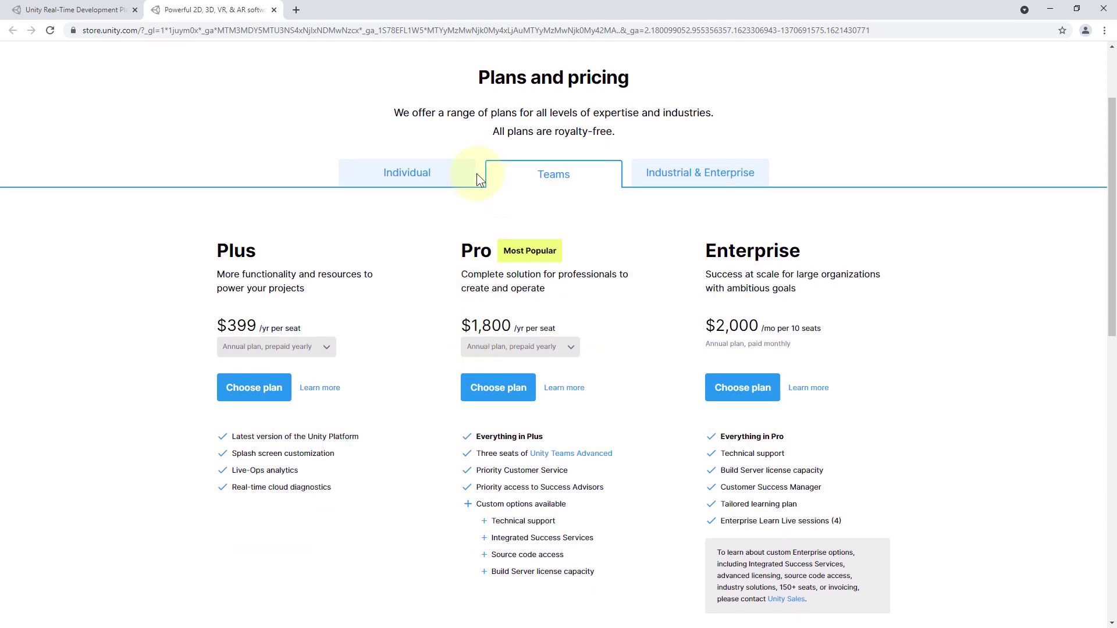
Switch to the Individual plans and choose Get started under the free Personal plan
click(445, 177)
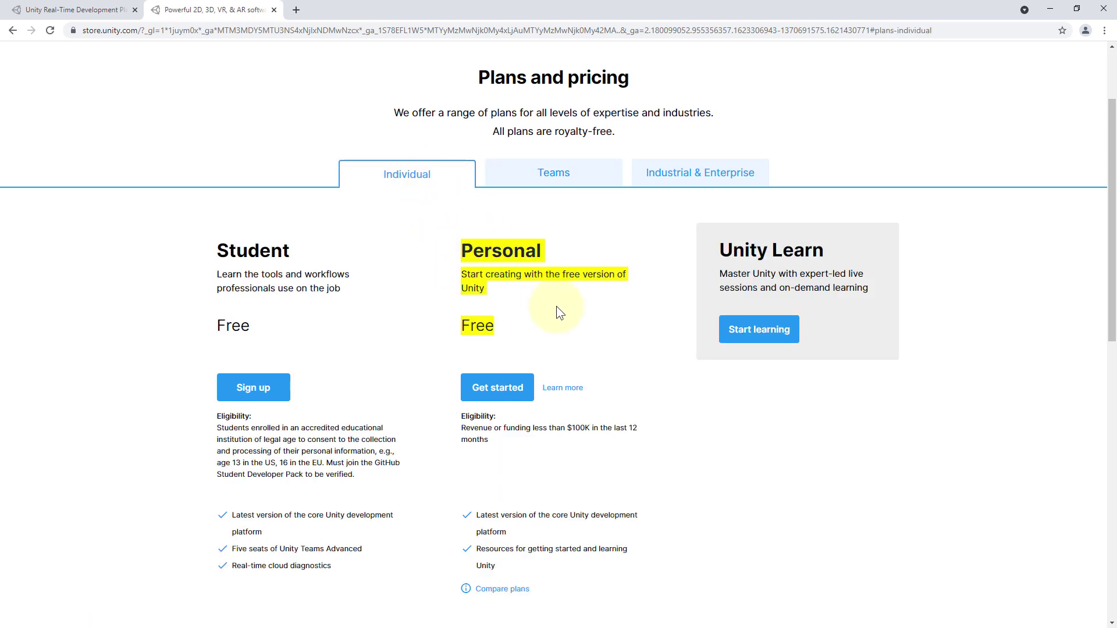
scroll(553, 302, down, 2)
scroll(498, 365, down, 1)
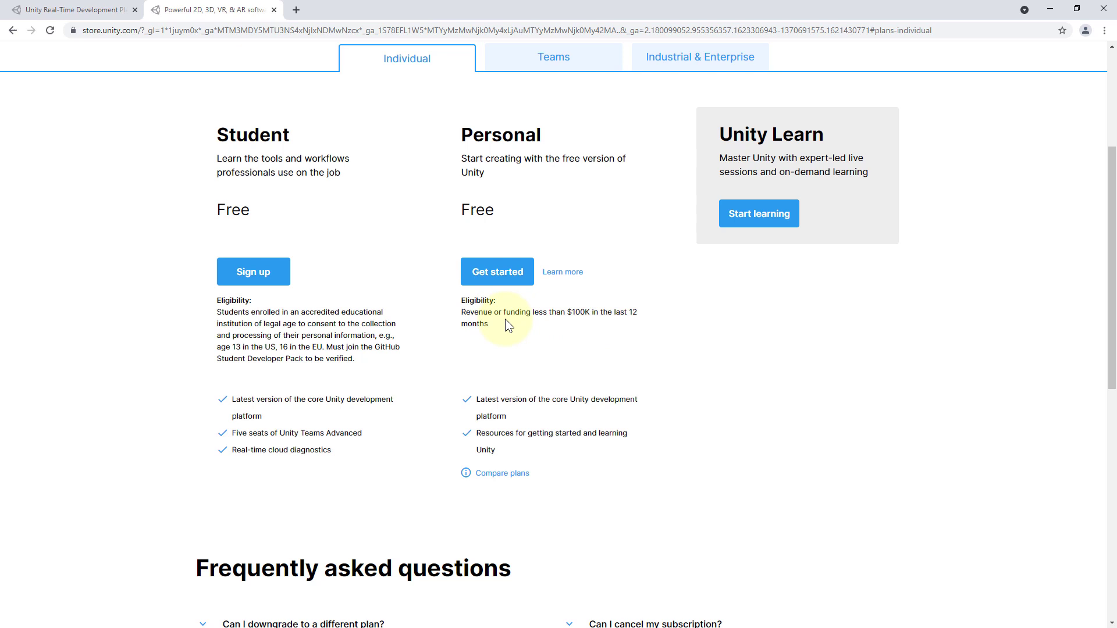
click(497, 274)
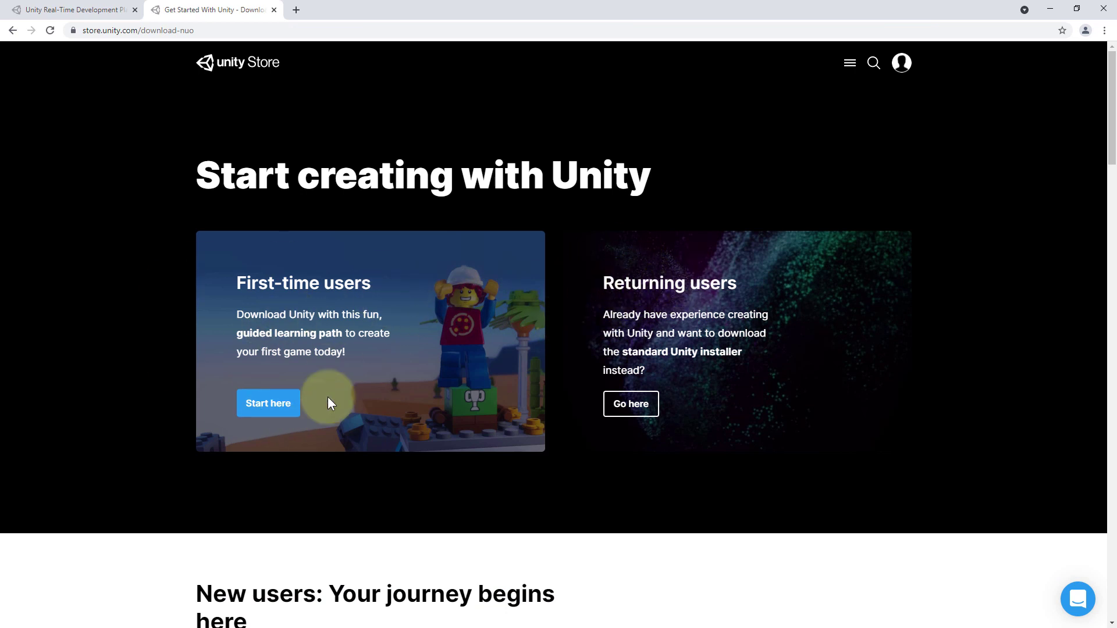
Go to the Returning users download page and accept the Unity Personal terms of service
click(627, 407)
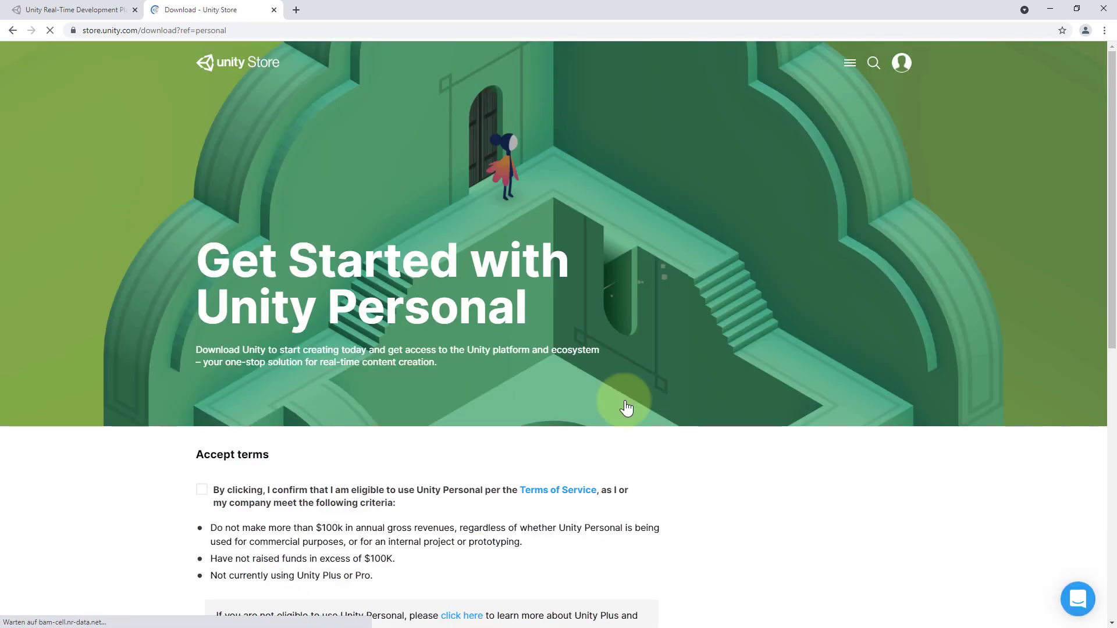
scroll(523, 399, down, 3)
scroll(522, 400, down, 1)
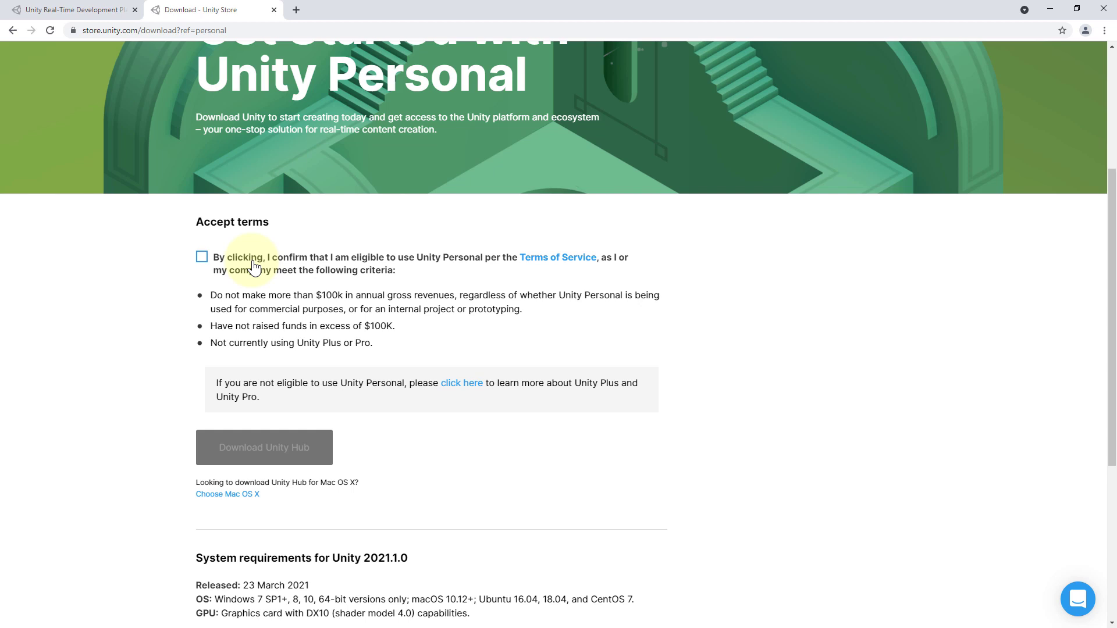
click(248, 267)
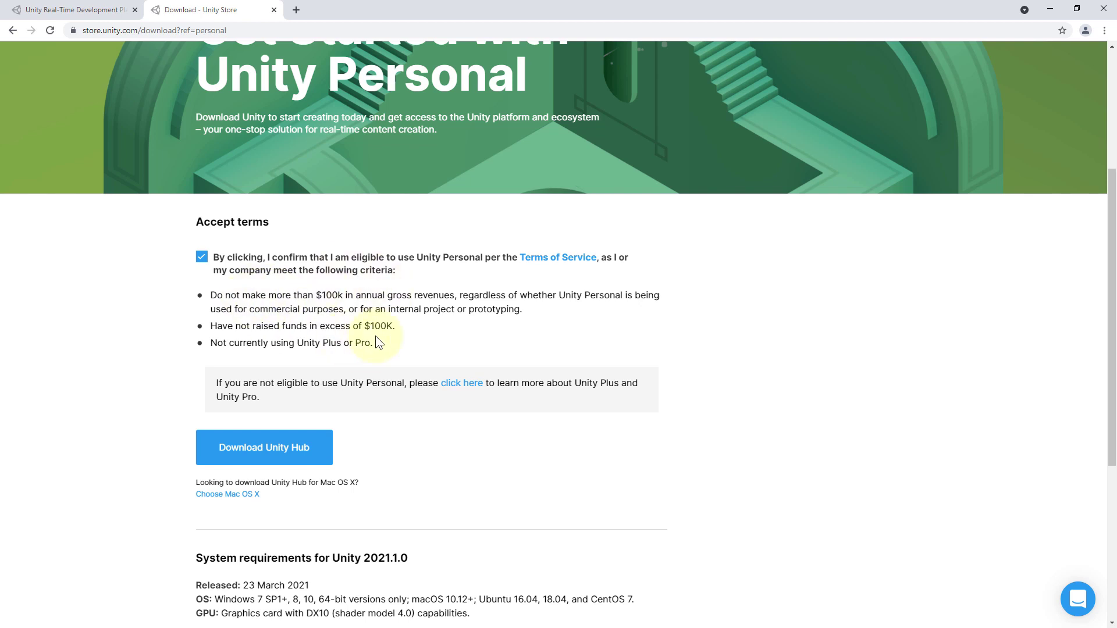
scroll(317, 323, down, 1)
scroll(314, 323, down, 1)
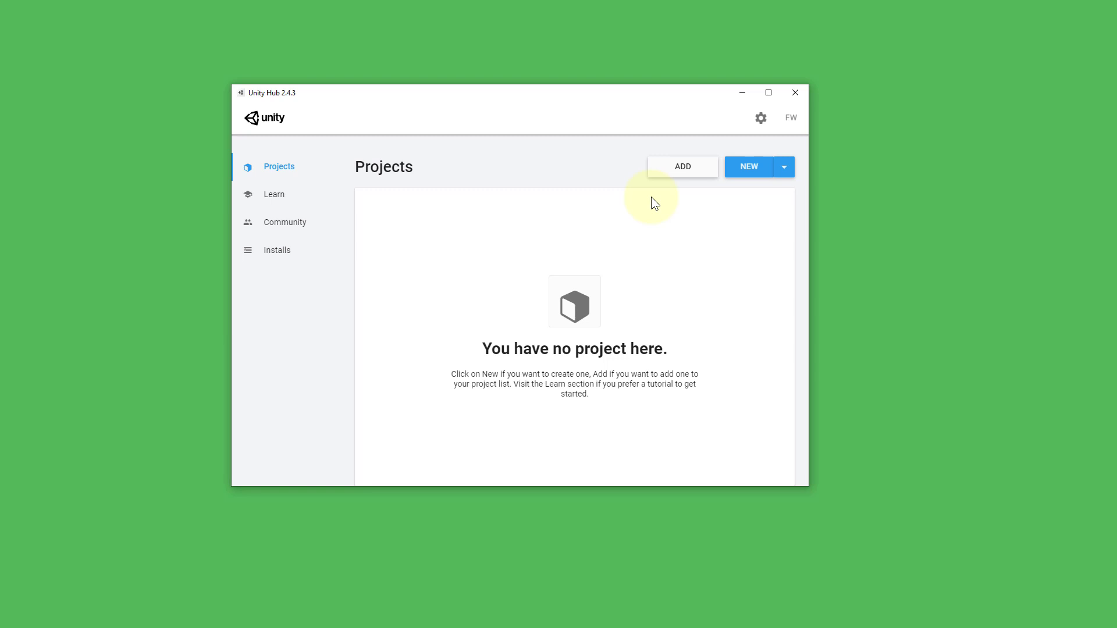
click(791, 126)
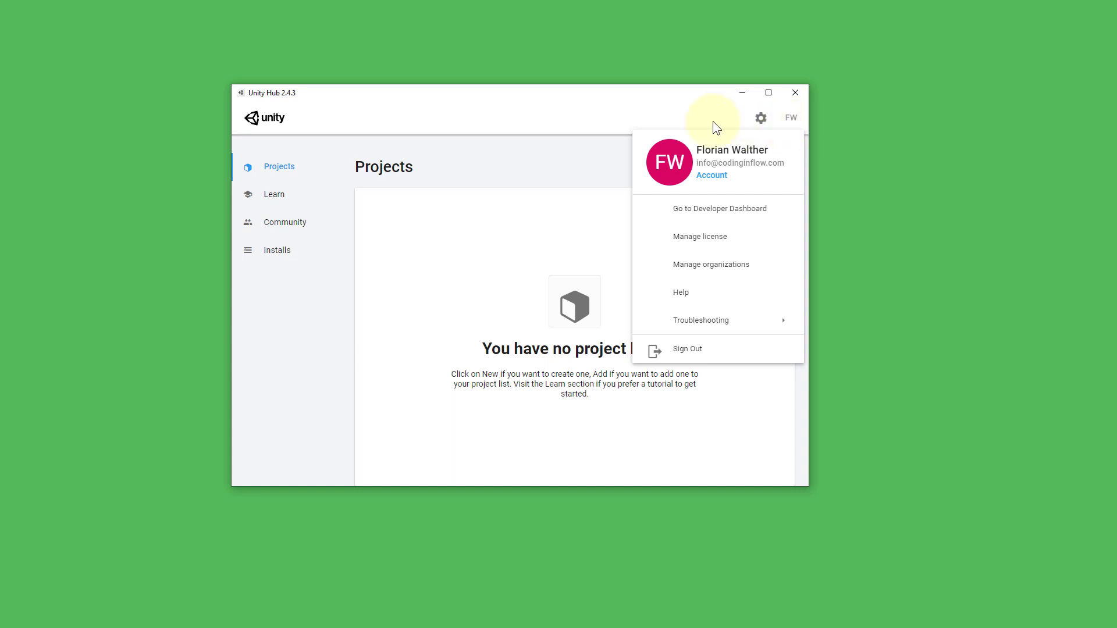
click(617, 116)
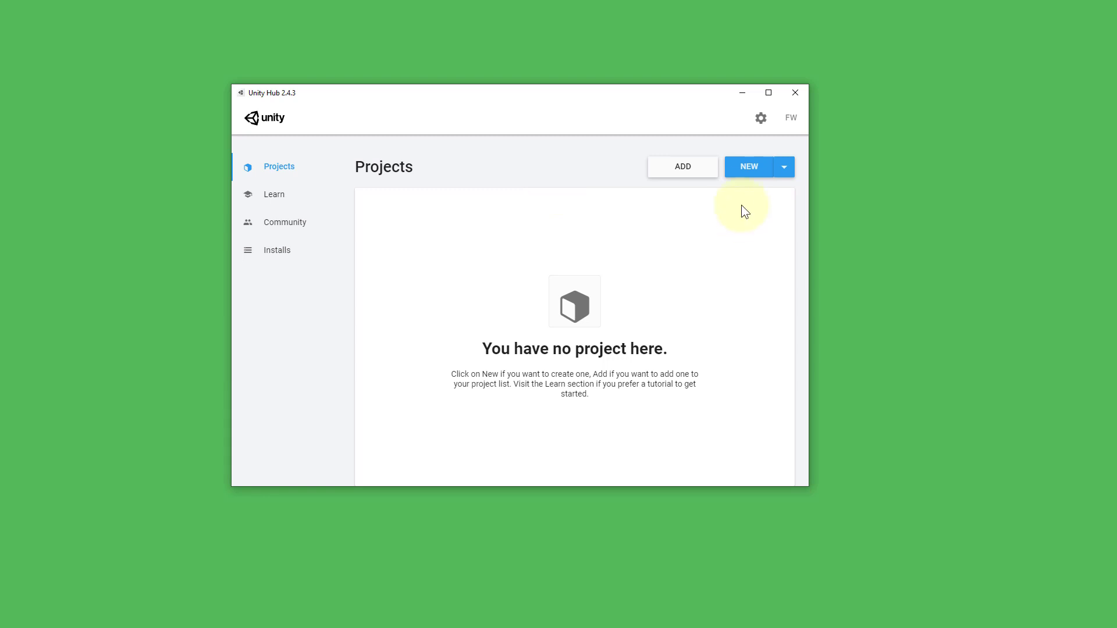
Activate a Unity Personal licence declaring revenue under $100,000, then return to Projects
click(761, 130)
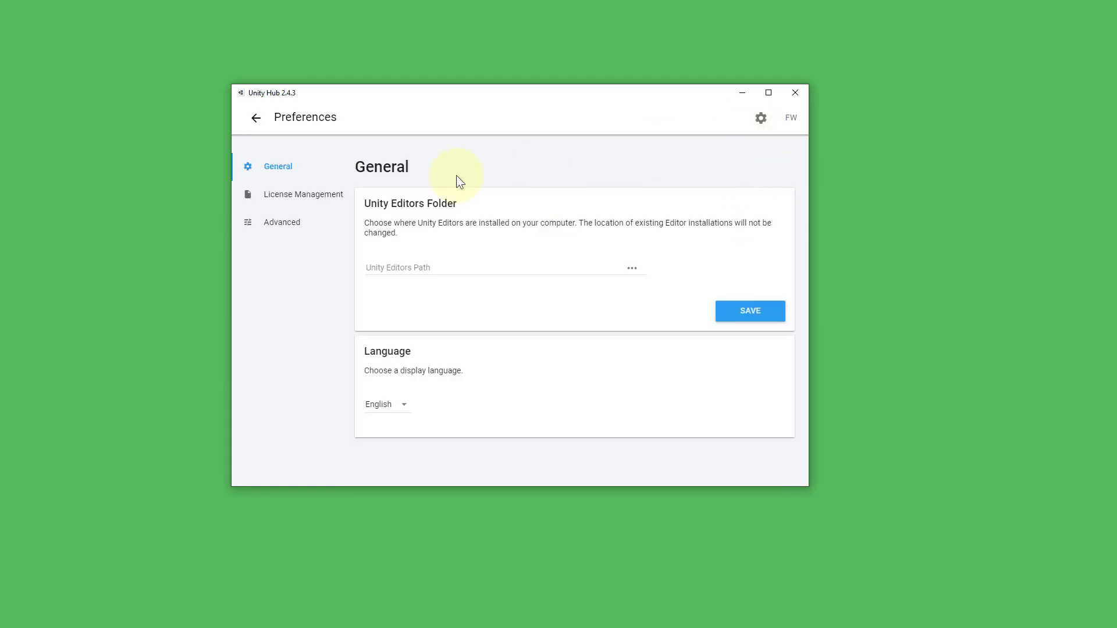
click(301, 204)
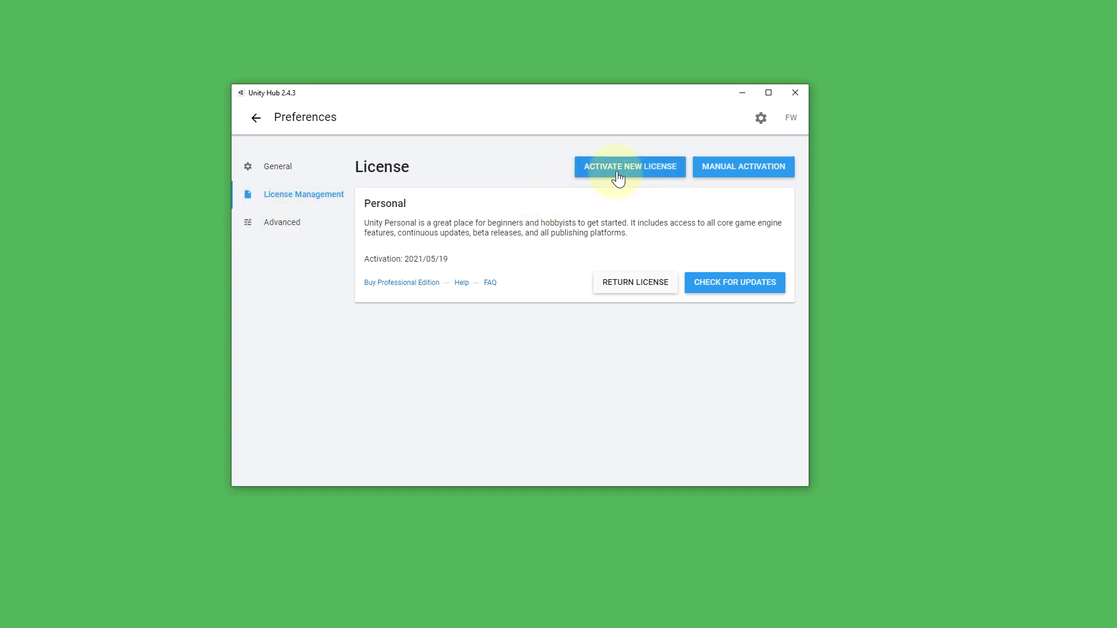
click(618, 174)
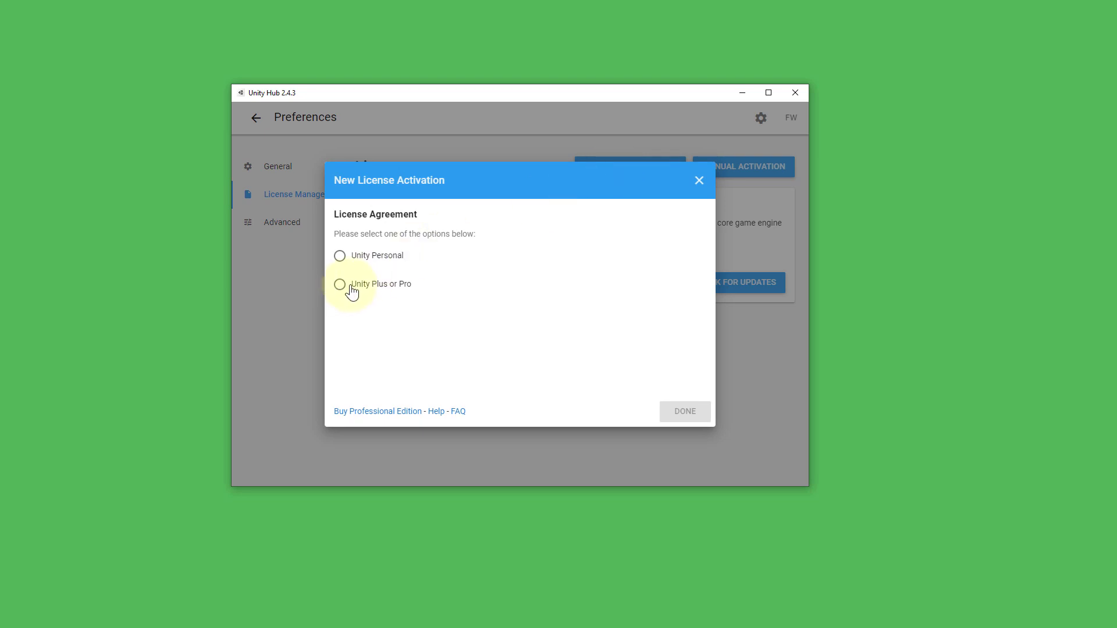
click(366, 261)
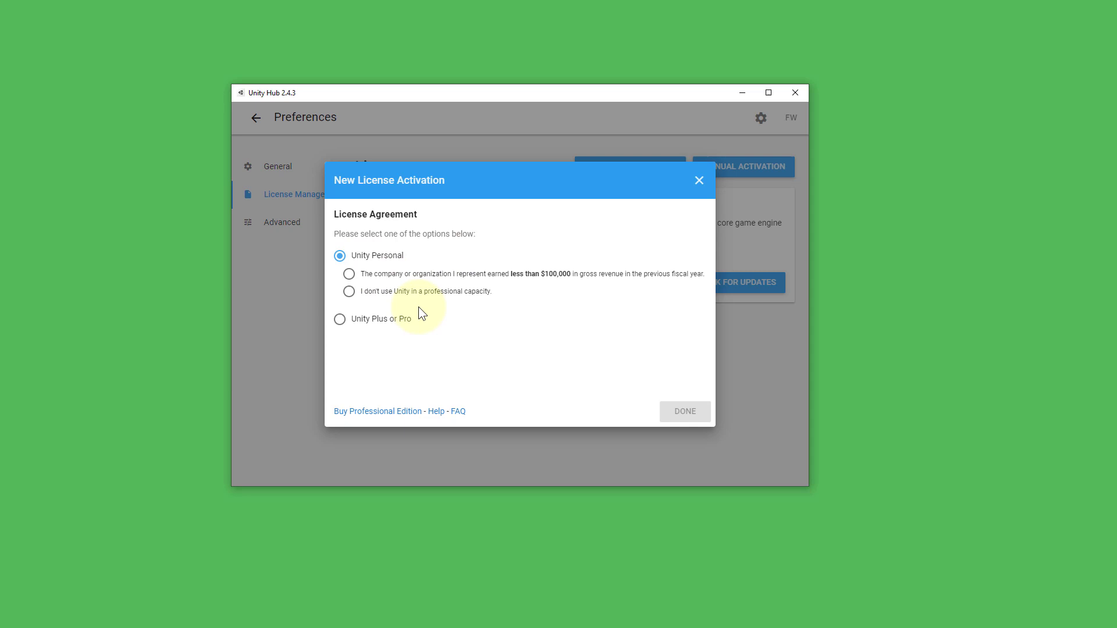
click(373, 279)
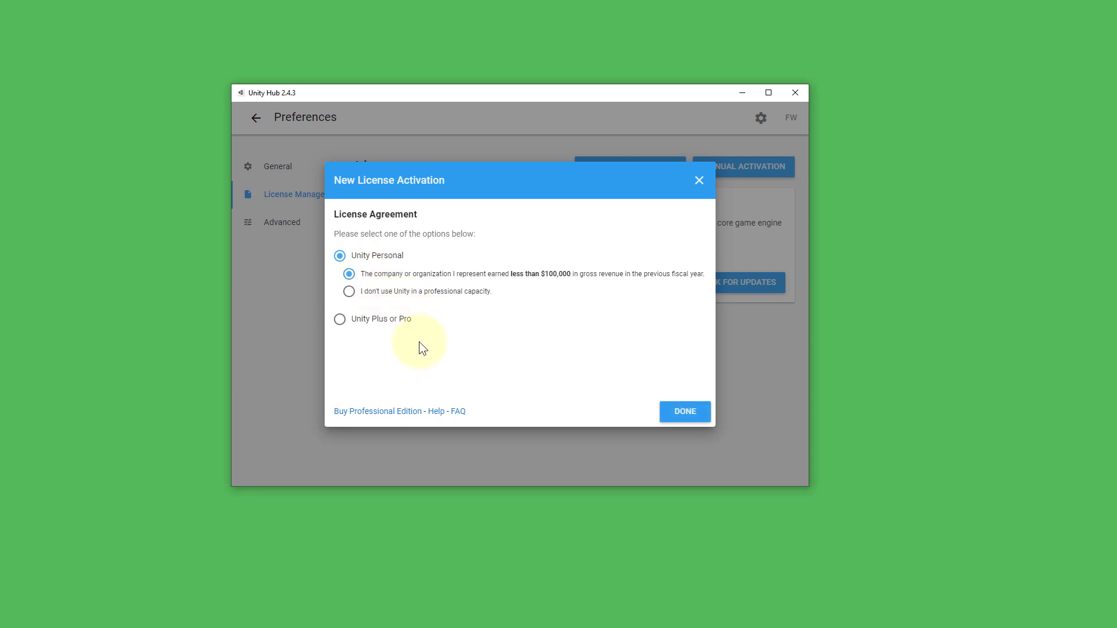
click(690, 415)
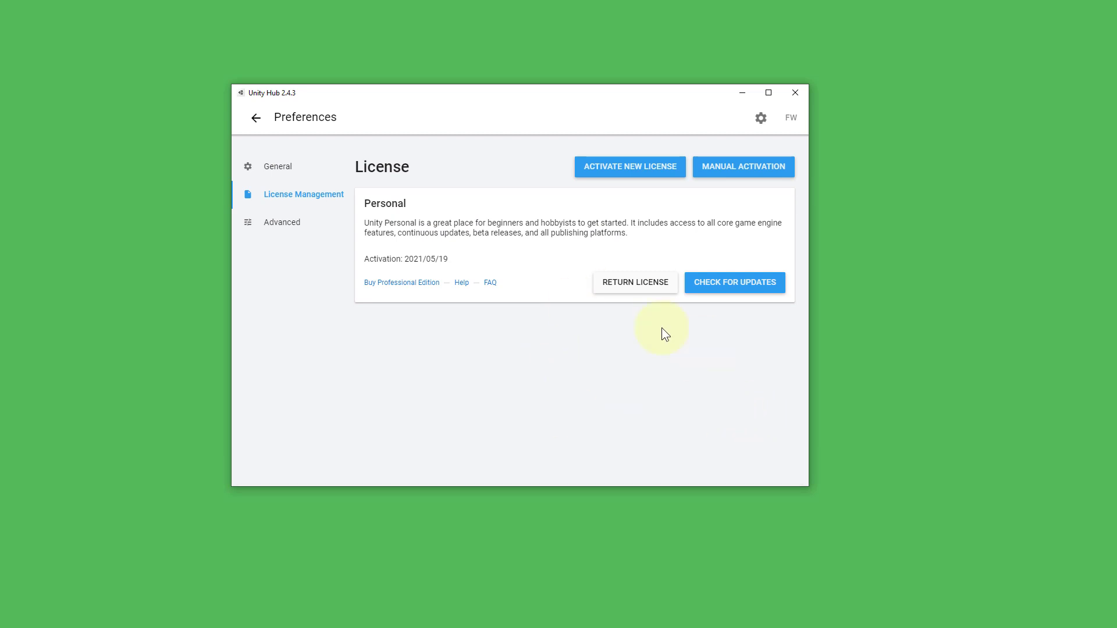
click(256, 119)
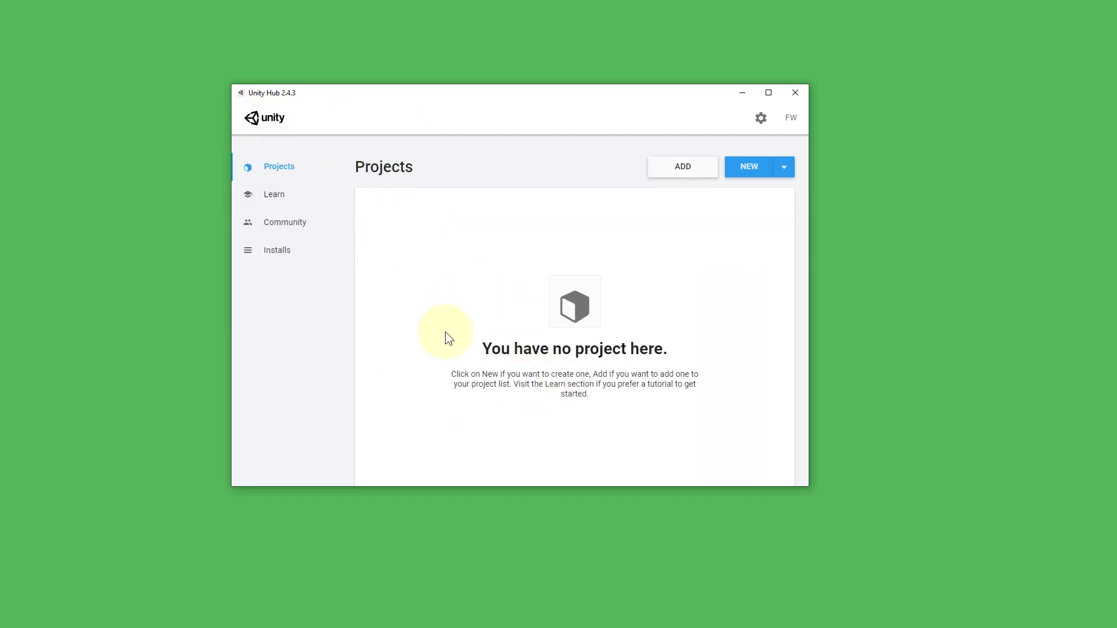
Go to the Installs page and open the Add Unity Version dialog
click(269, 252)
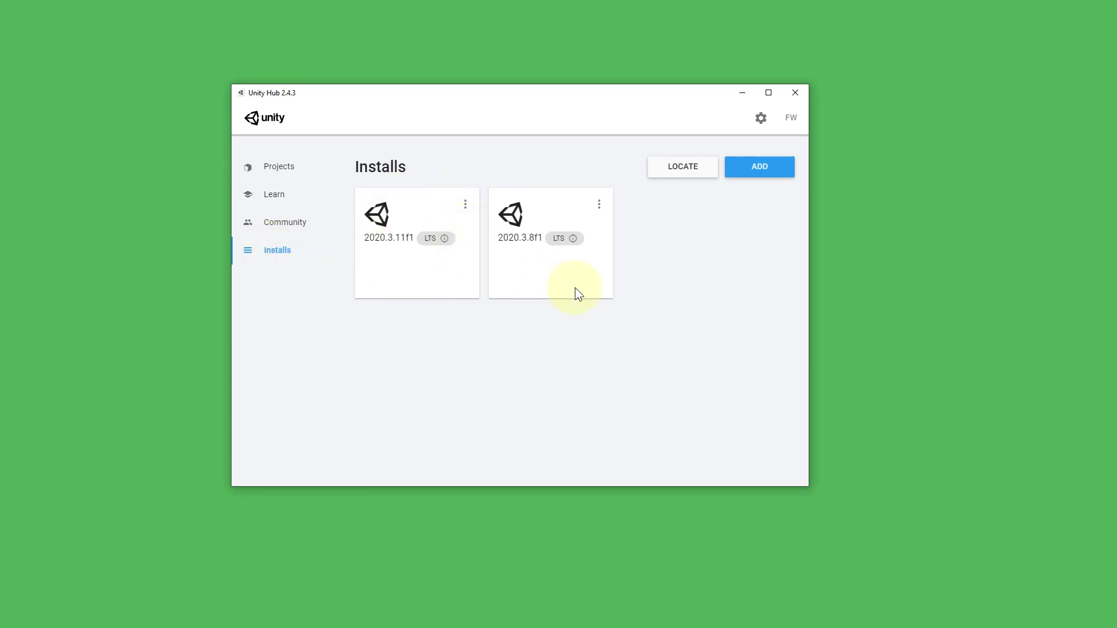
click(756, 173)
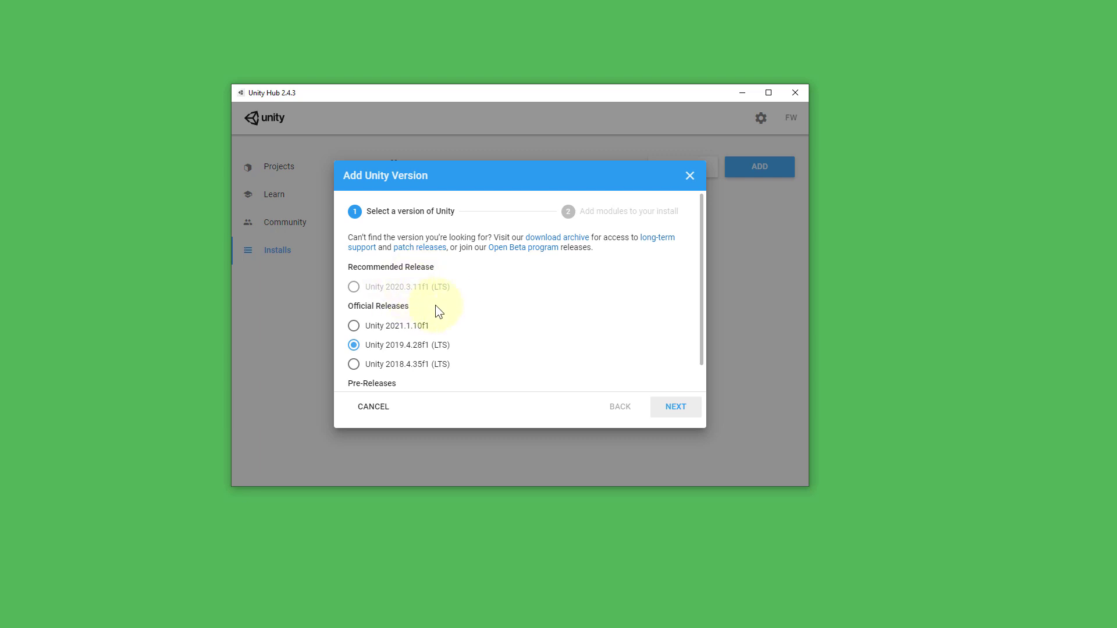
Pick 2019.4.28f1, keep Microsoft Visual Studio Community 2019 as its module, and continue
click(664, 408)
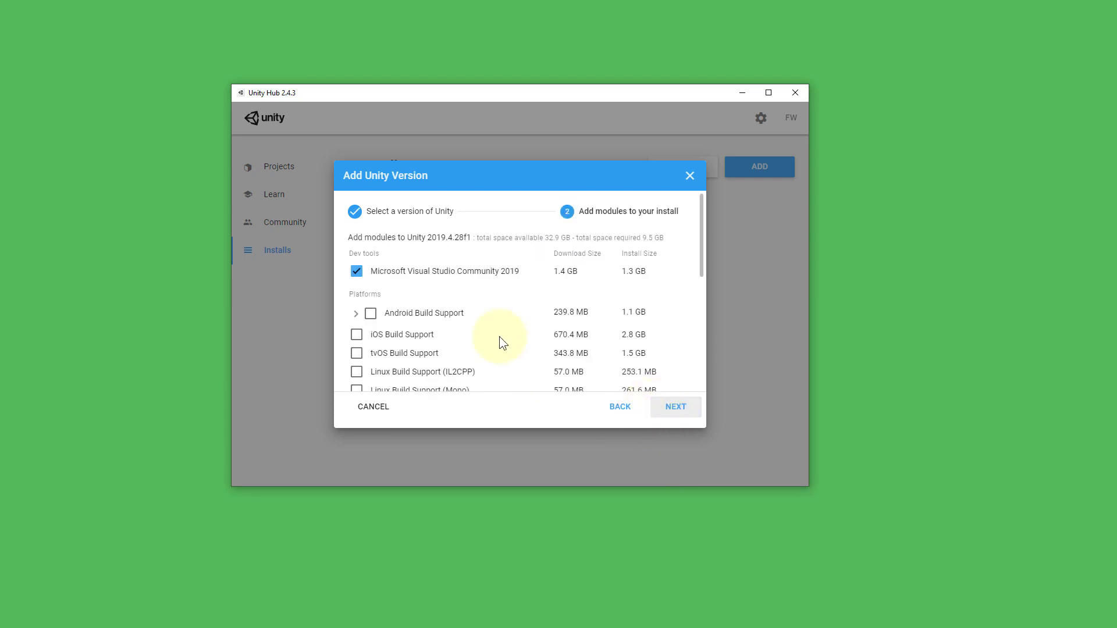
scroll(476, 350, down, 5)
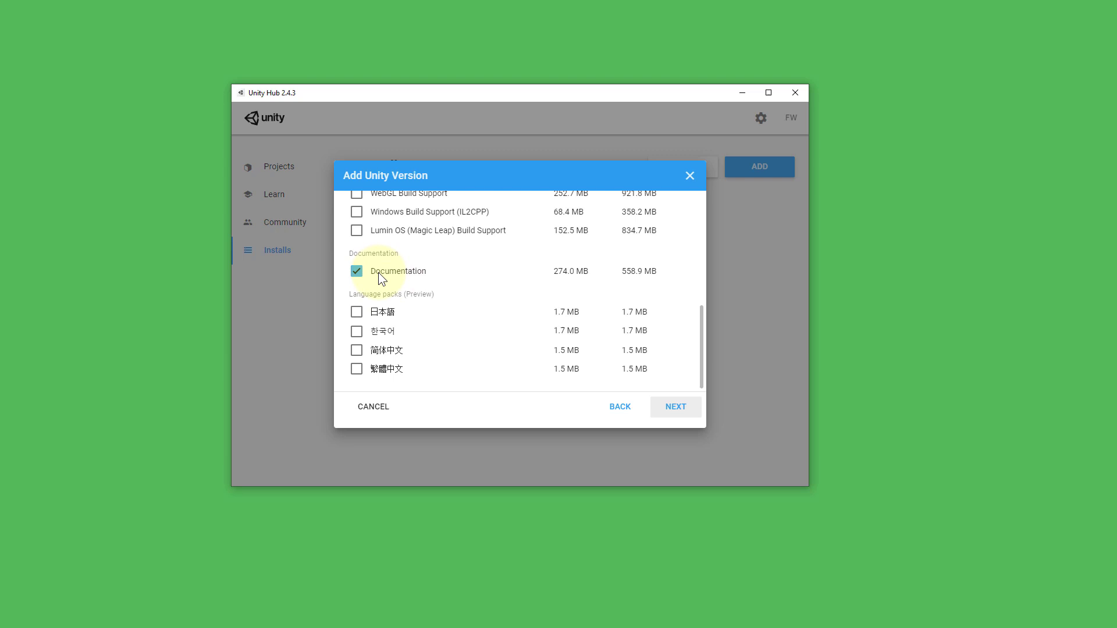
scroll(378, 272, up, 3)
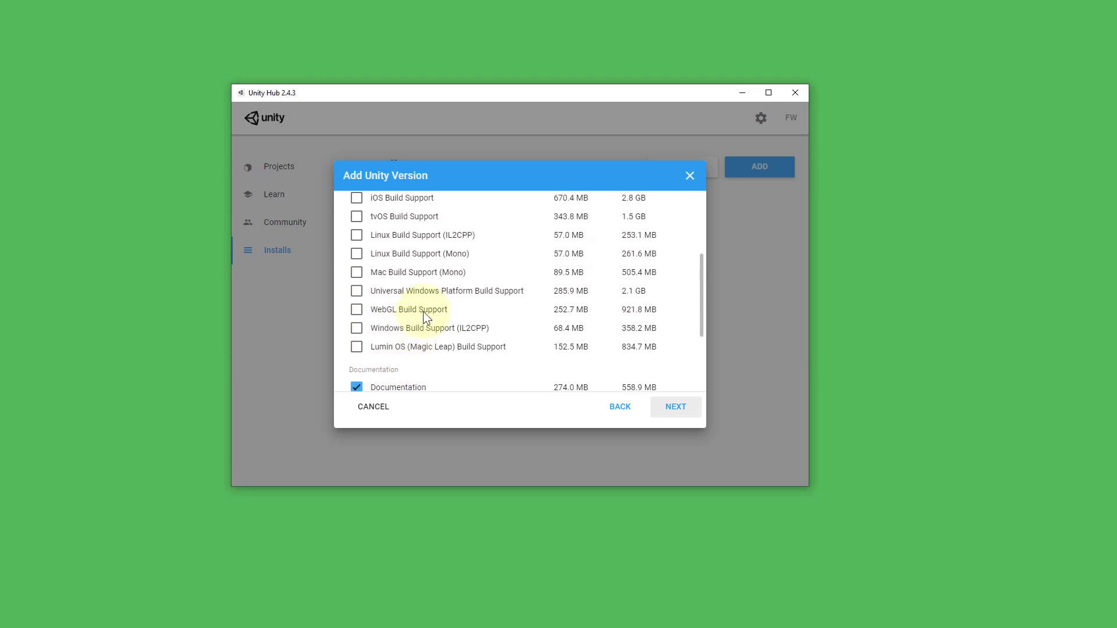
scroll(424, 311, up, 3)
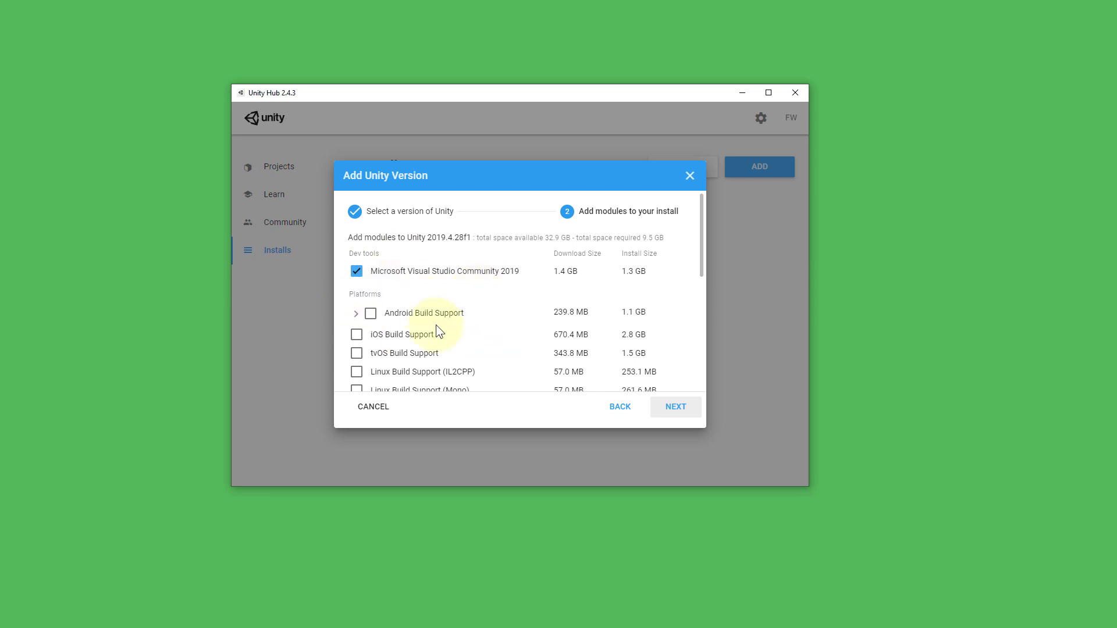
scroll(526, 320, down, 1)
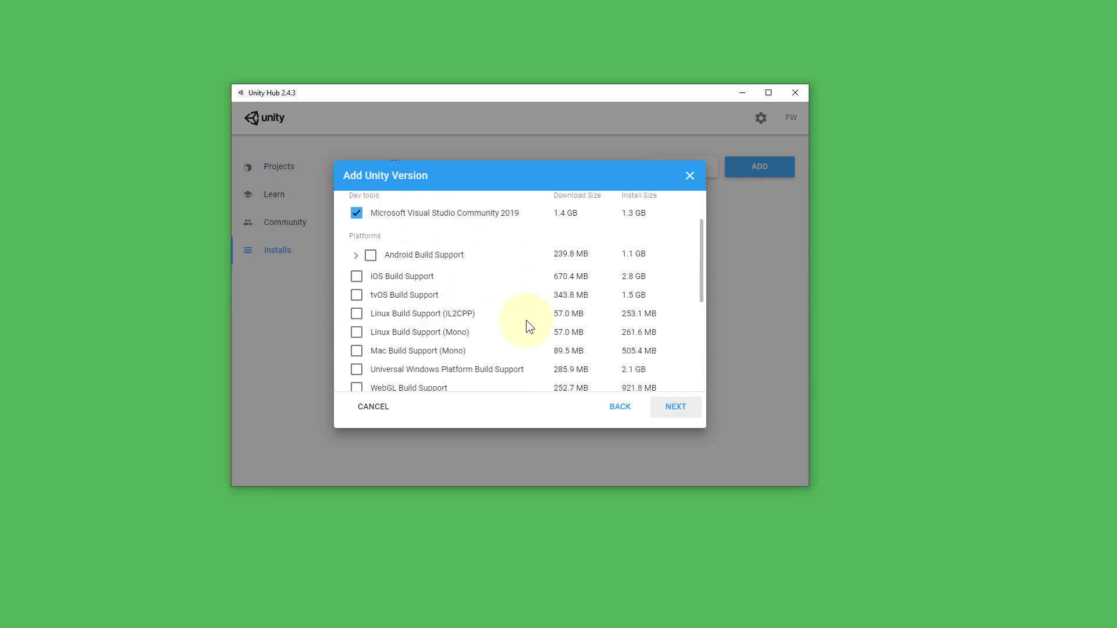
scroll(534, 313, down, 1)
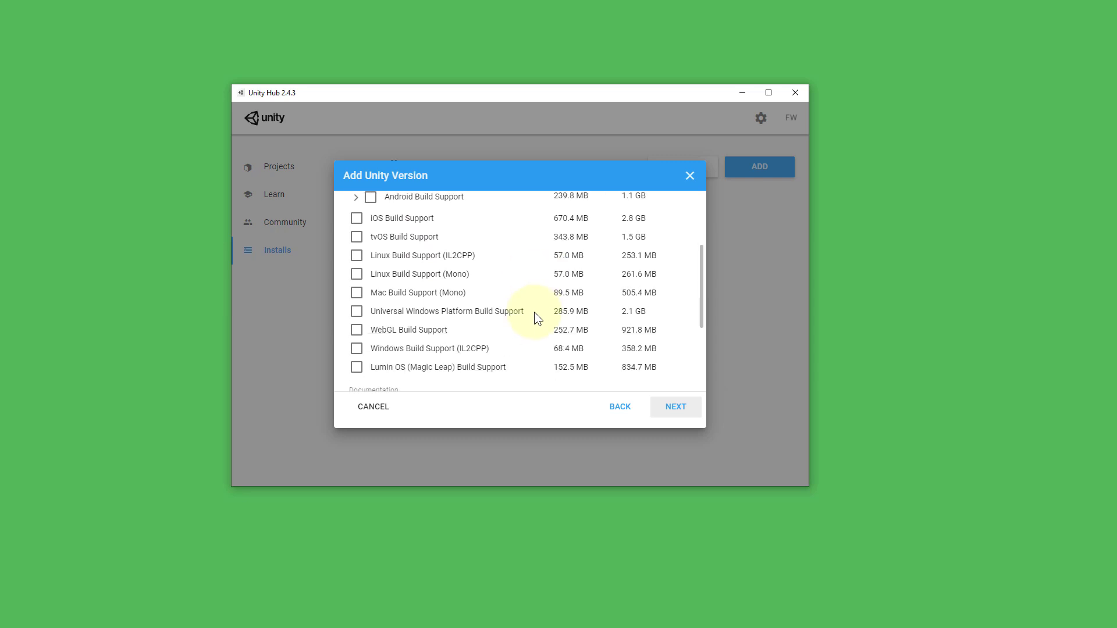
scroll(532, 323, up, 2)
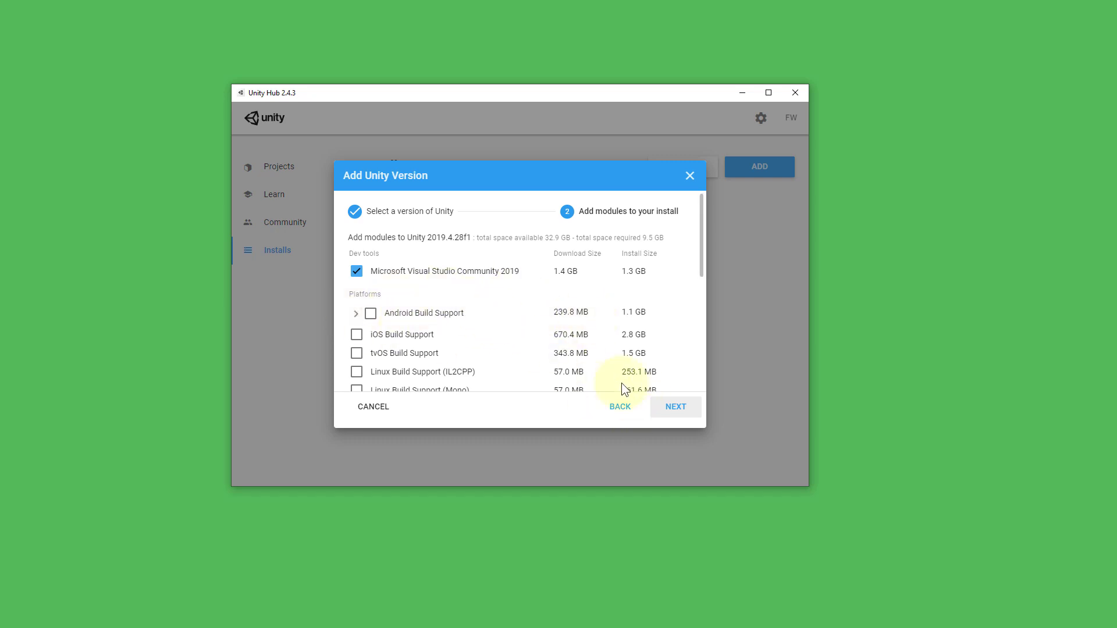
click(676, 407)
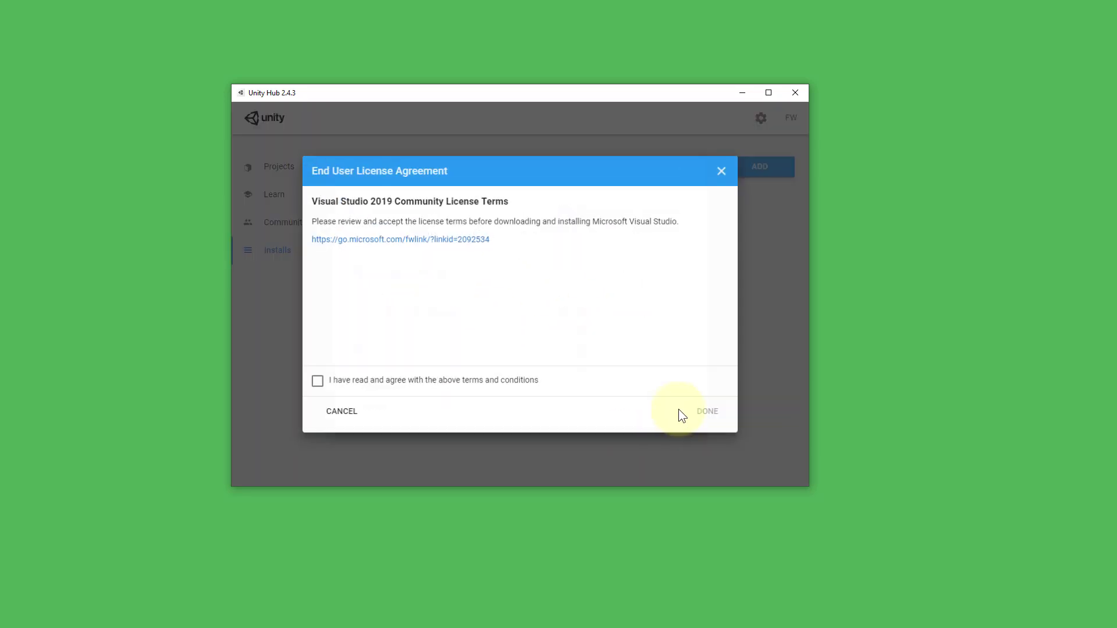
Agree to the Visual Studio 2019 Community terms, finish adding 2019.4.28f1, and return to Projects
click(382, 384)
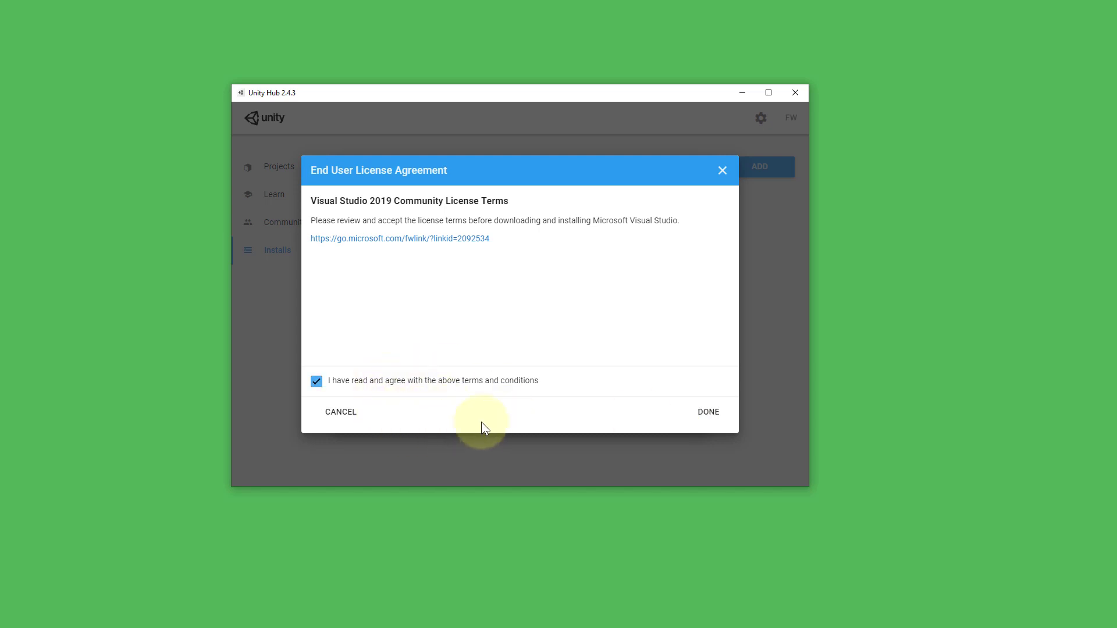
click(696, 414)
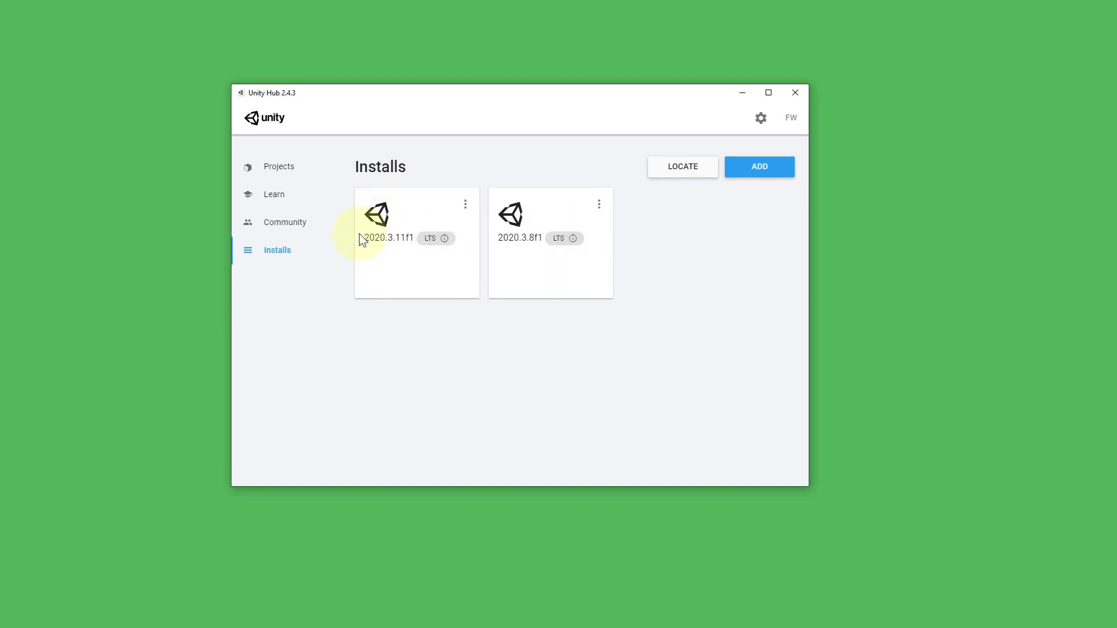
click(307, 170)
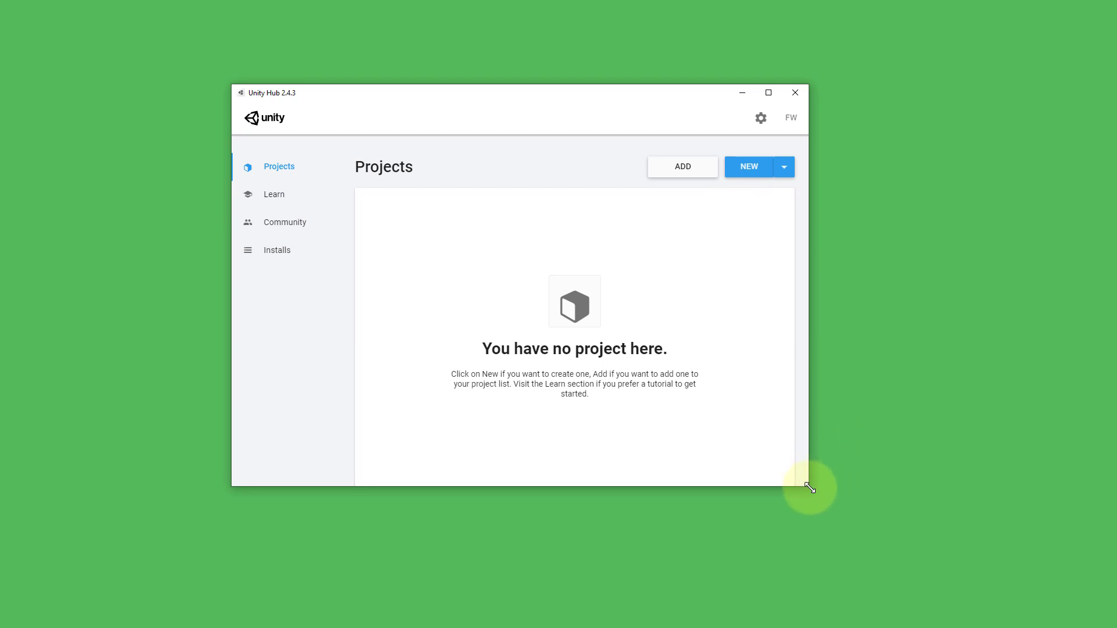
Enlarge the Unity Hub window and start a new project with the 3D template
drag(805, 483, 835, 510)
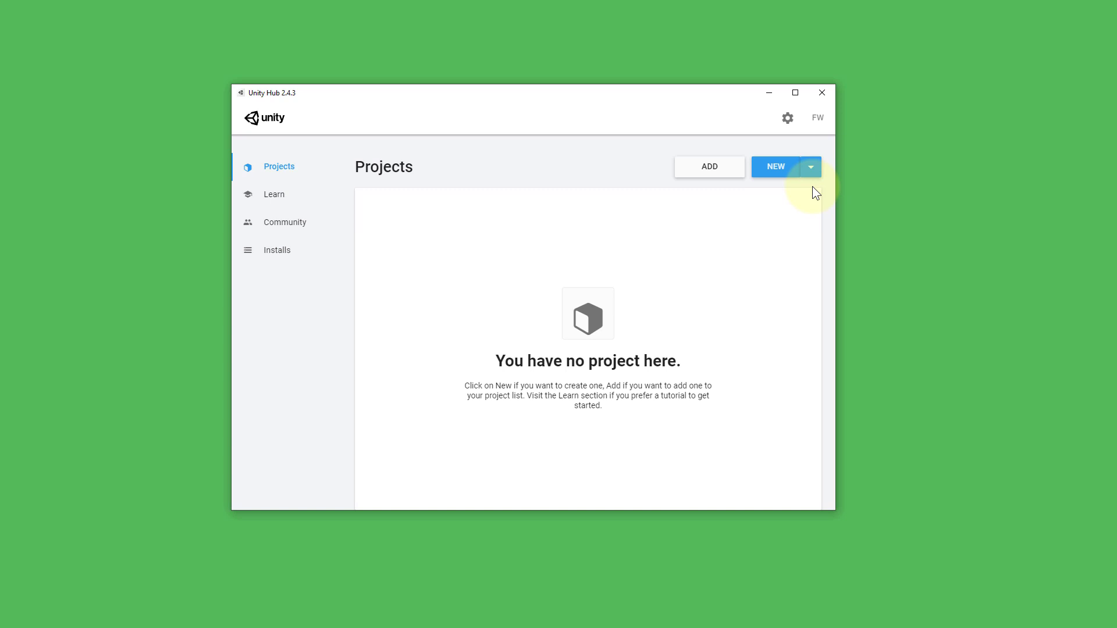
click(779, 170)
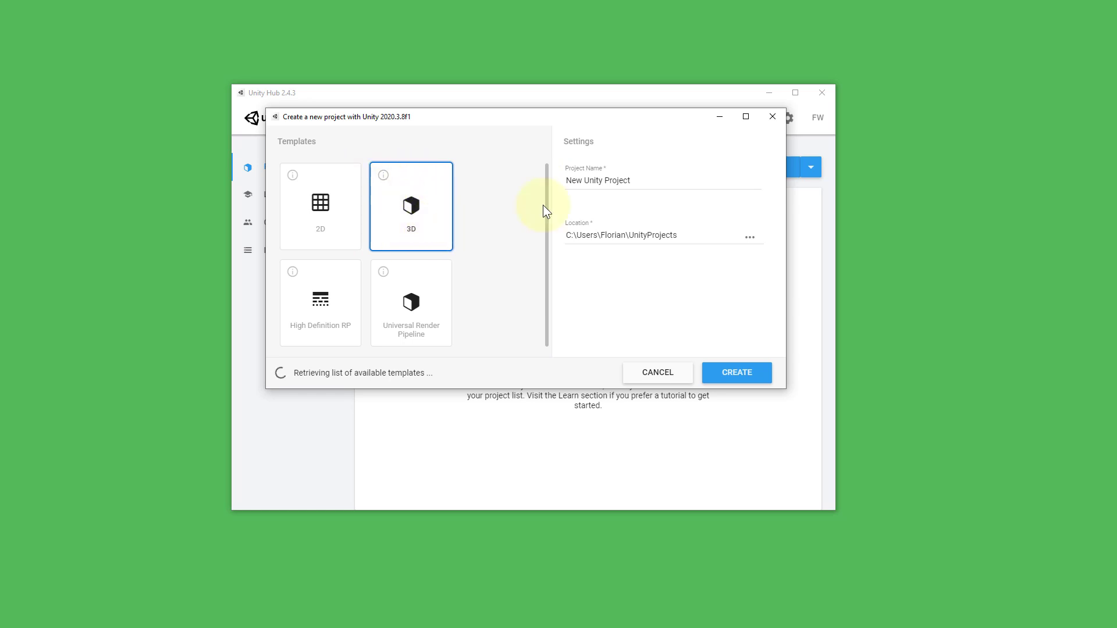
triple_click(646, 179)
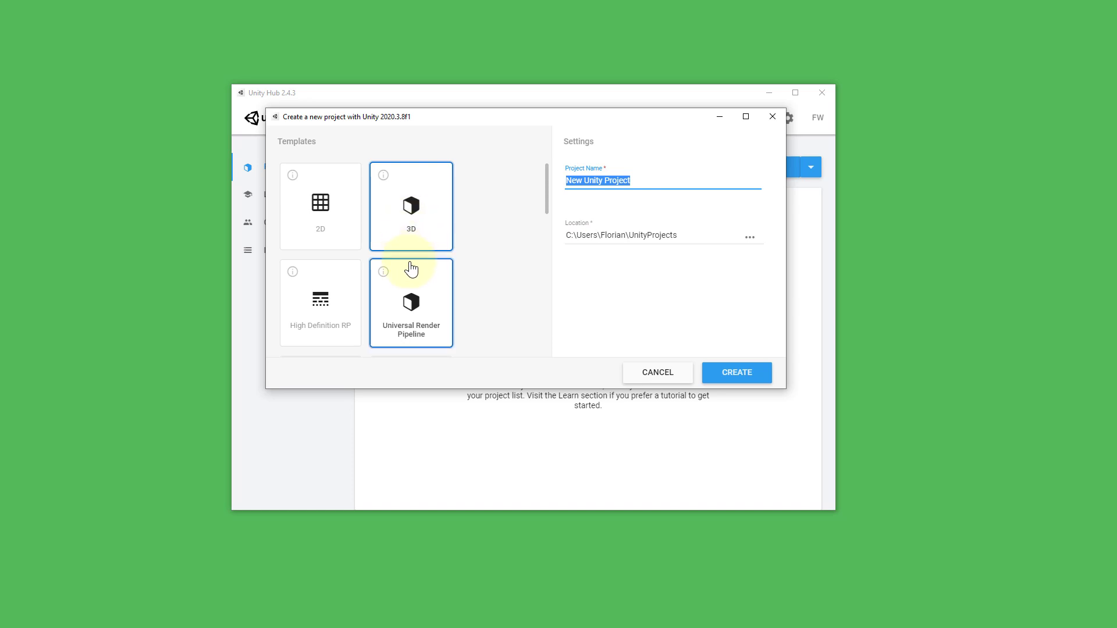
click(335, 220)
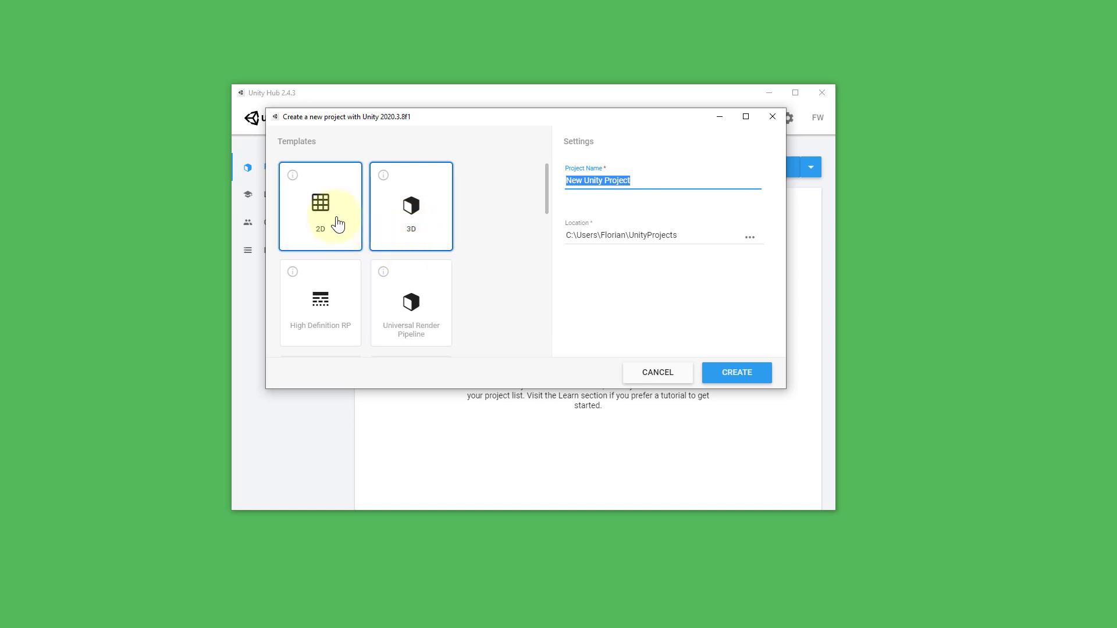
click(411, 233)
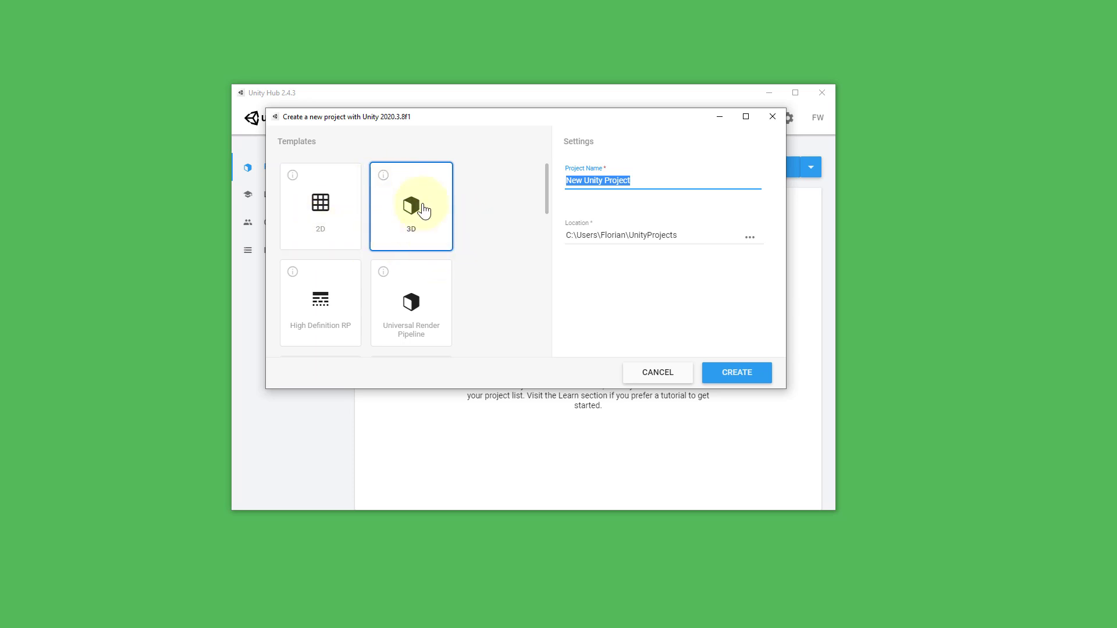
Name the project 'Coding in Flow 3D Tutorial' and create it
click(676, 182)
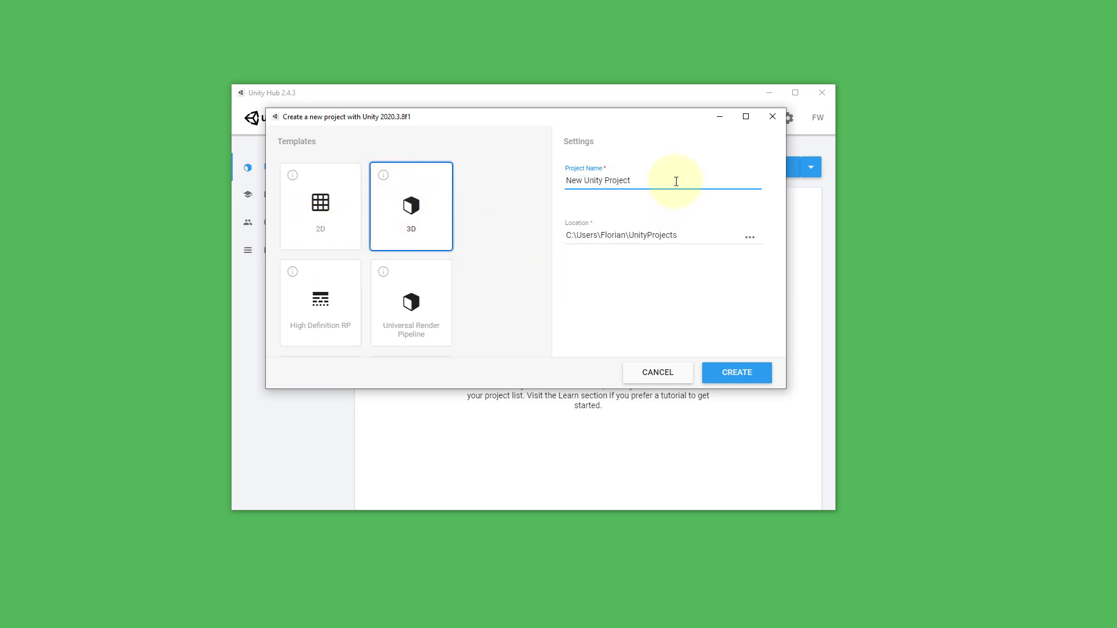
key(ctrl+a)
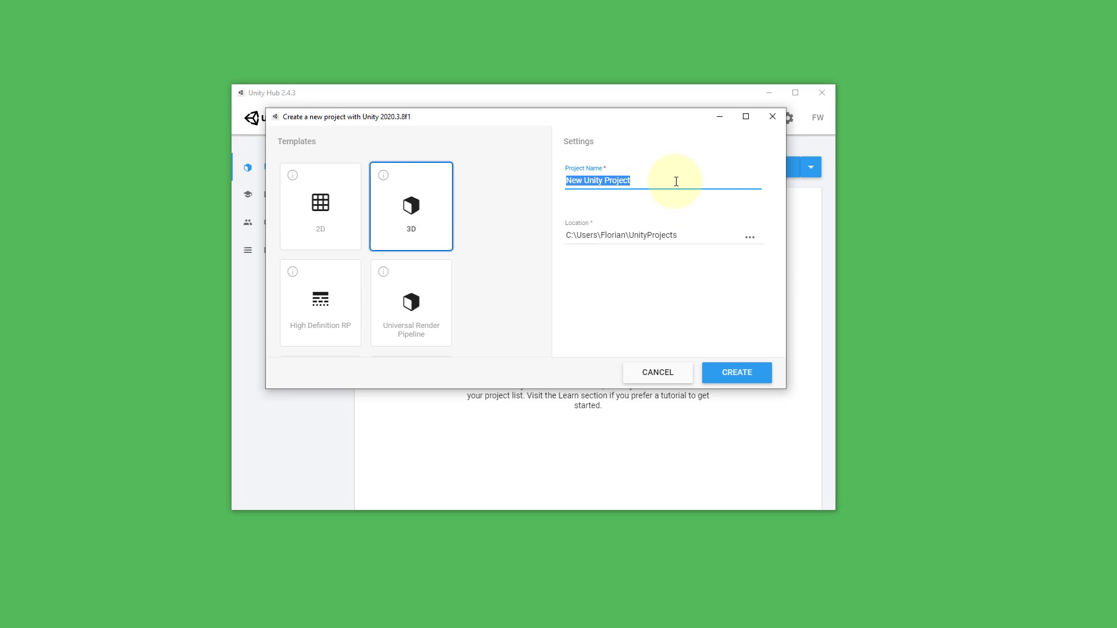
text(Coding in Flow)
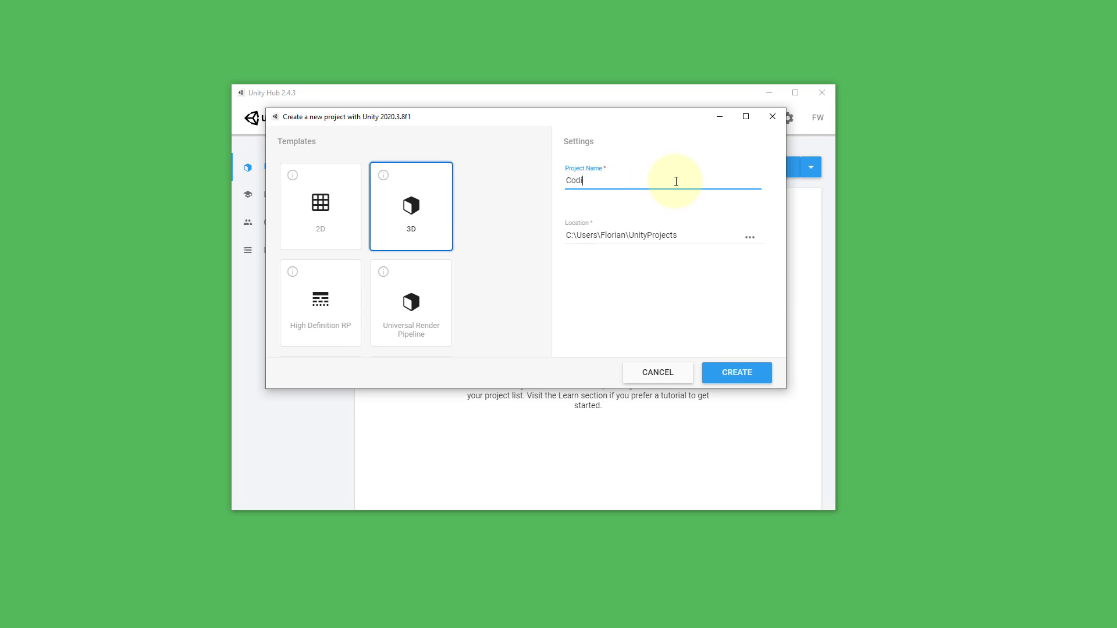
text( 3D Tutorial)
click(747, 380)
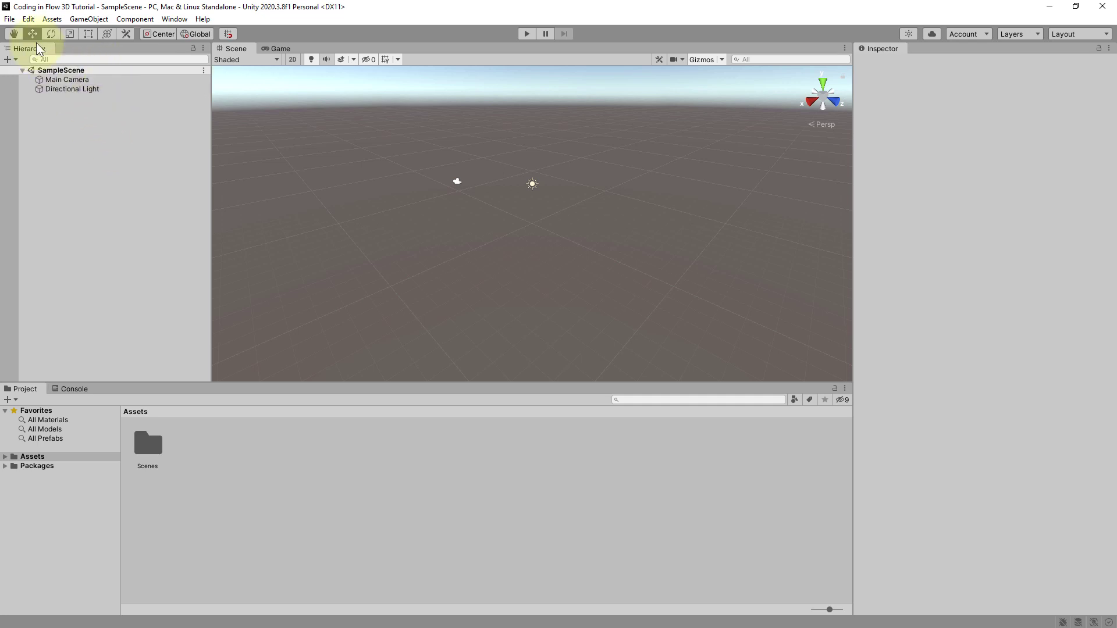
Confirm the Preferences Editor Theme is Light, then close Preferences without changing it
click(28, 19)
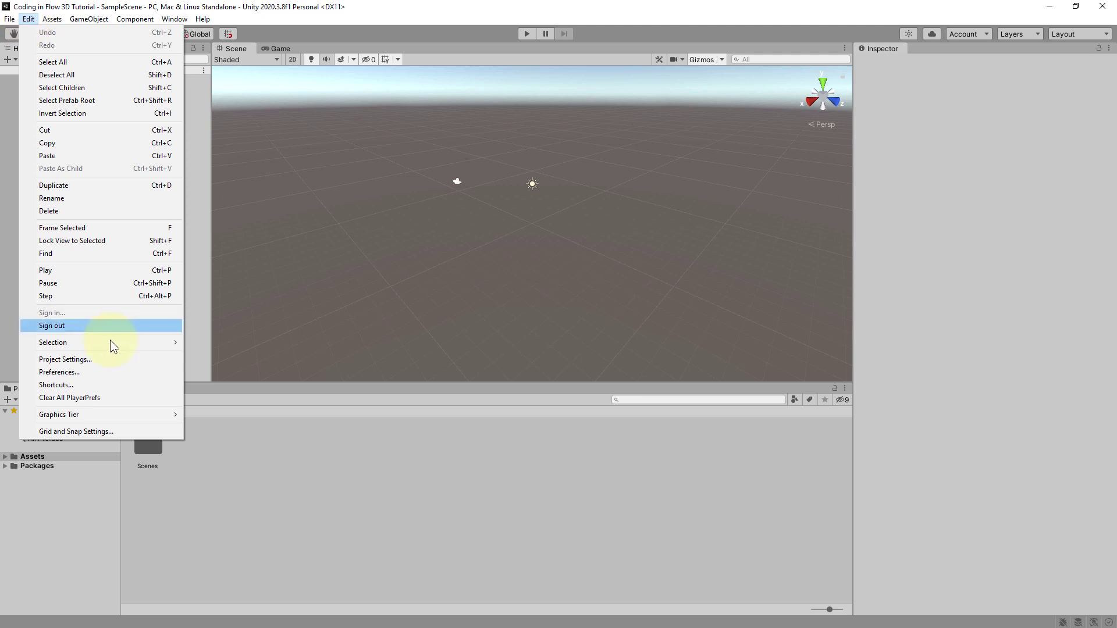
click(99, 372)
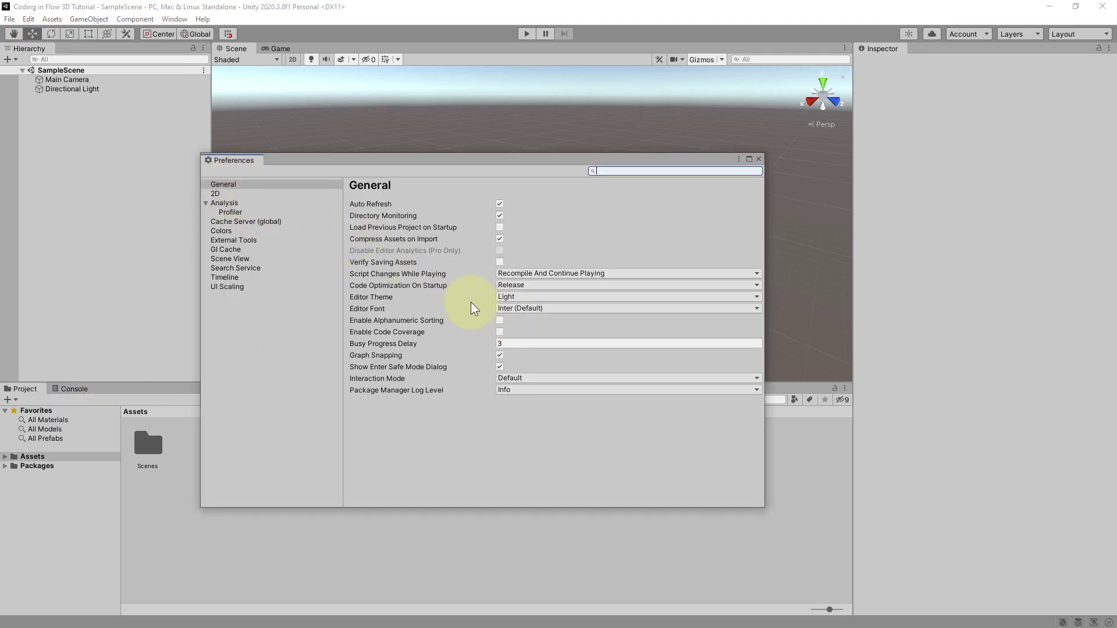
click(508, 299)
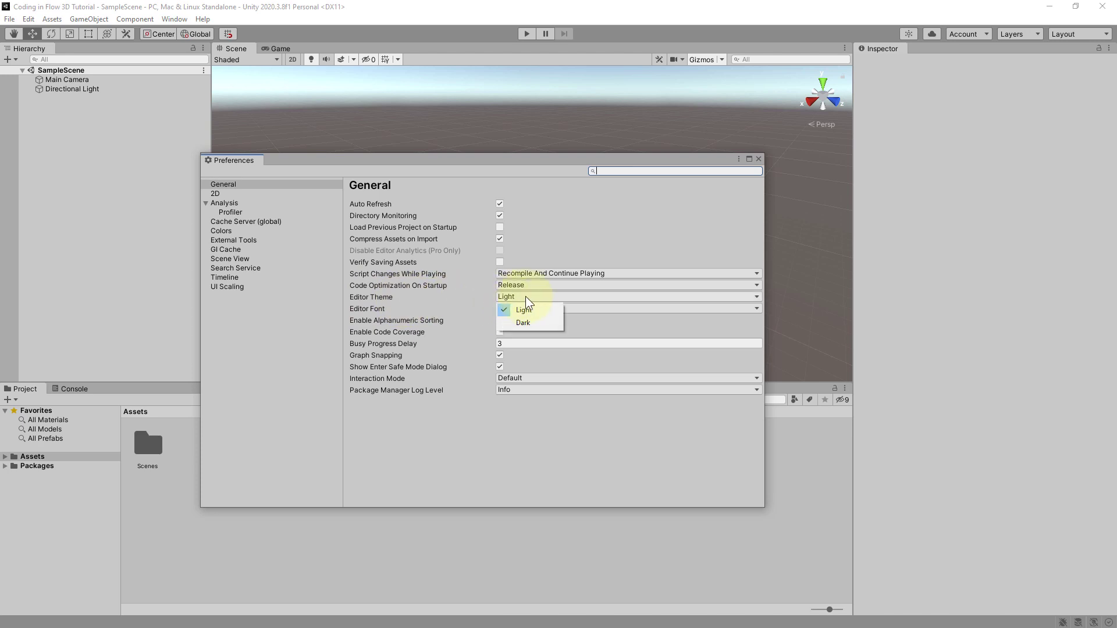
click(758, 159)
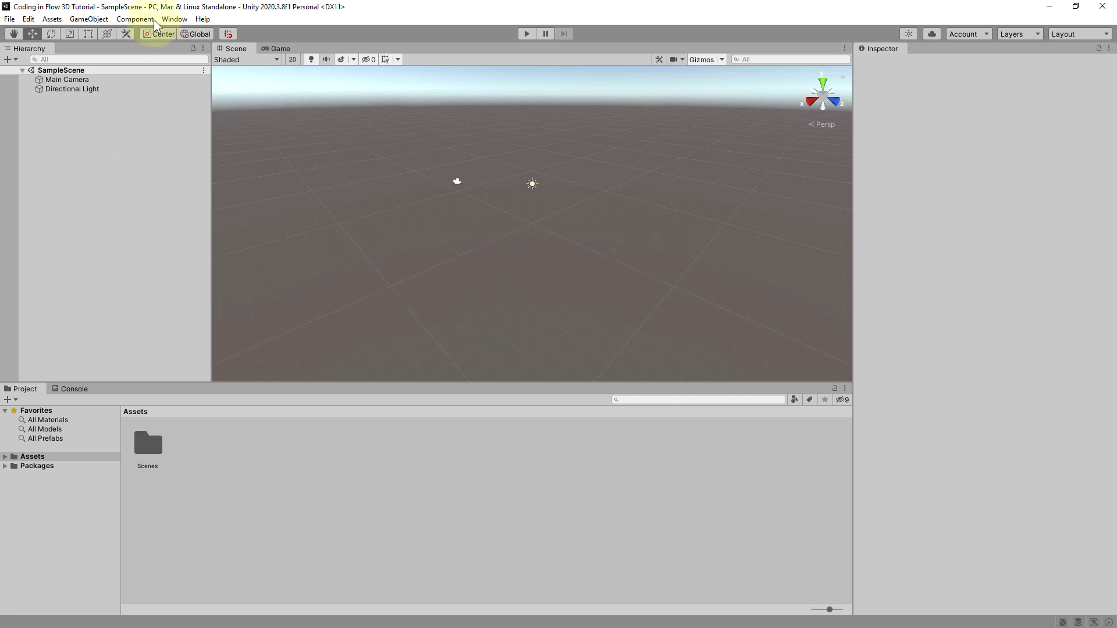
click(135, 19)
mouse_move(166, 22)
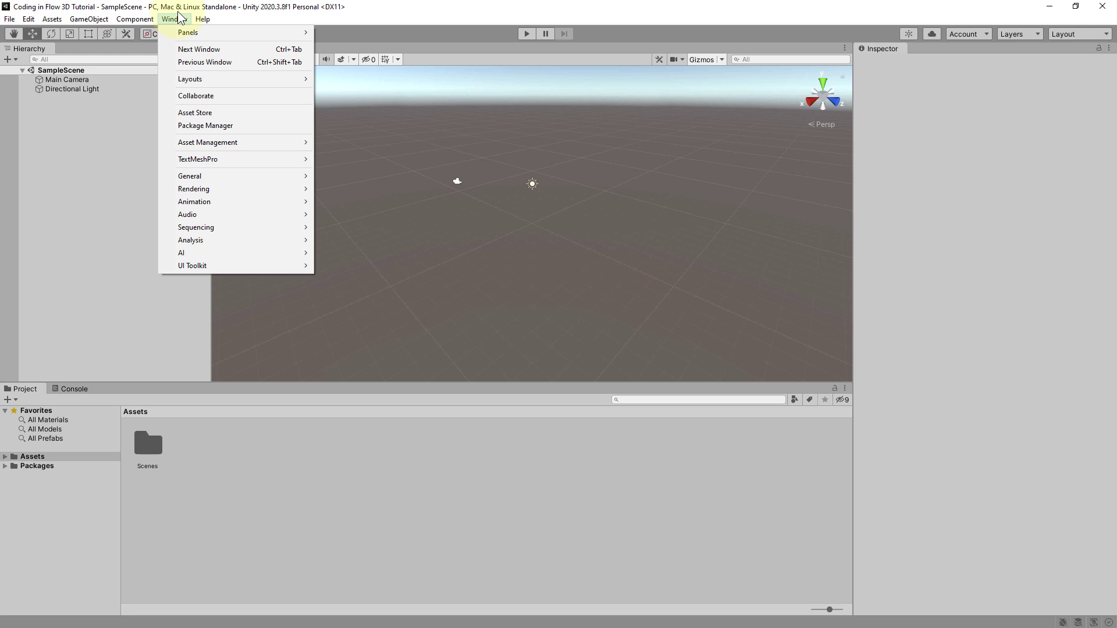
click(415, 18)
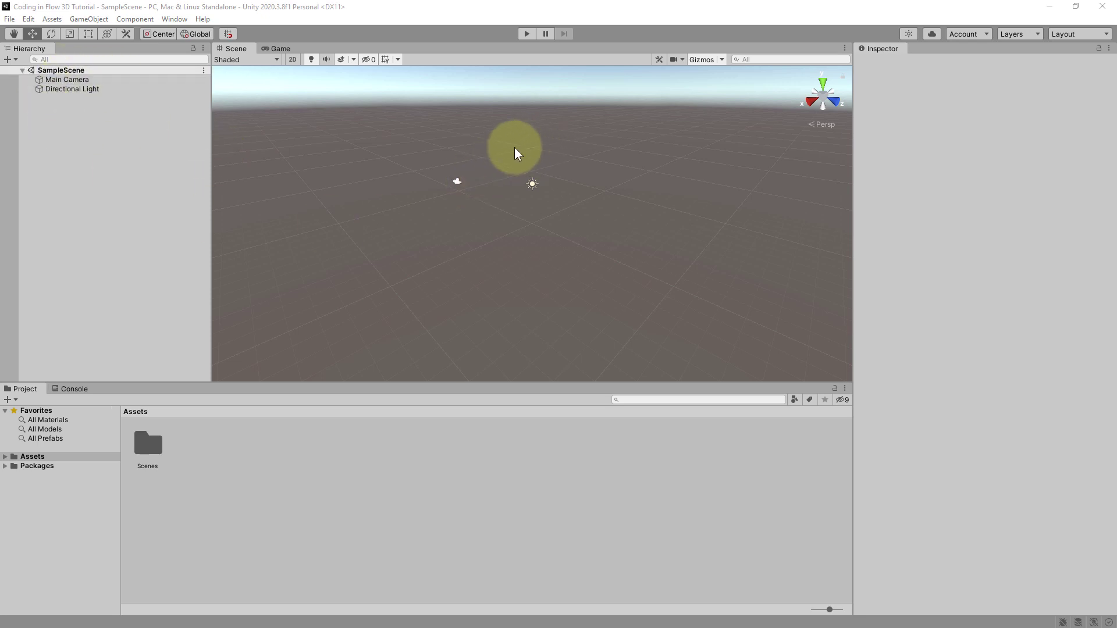
scroll(451, 191, up, 4)
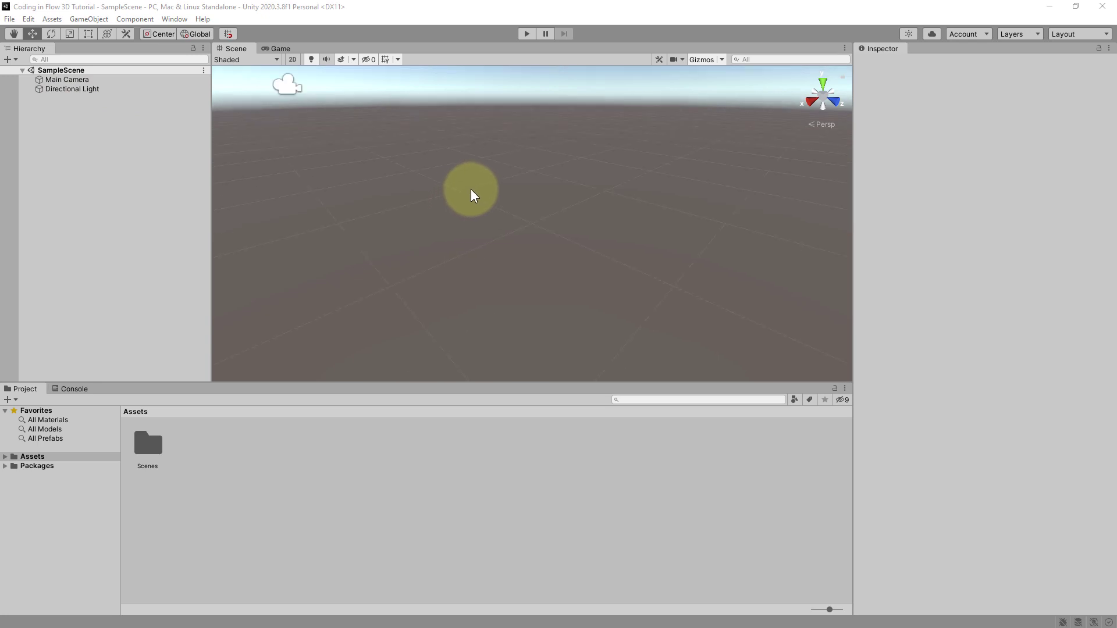
scroll(473, 193, down, 3)
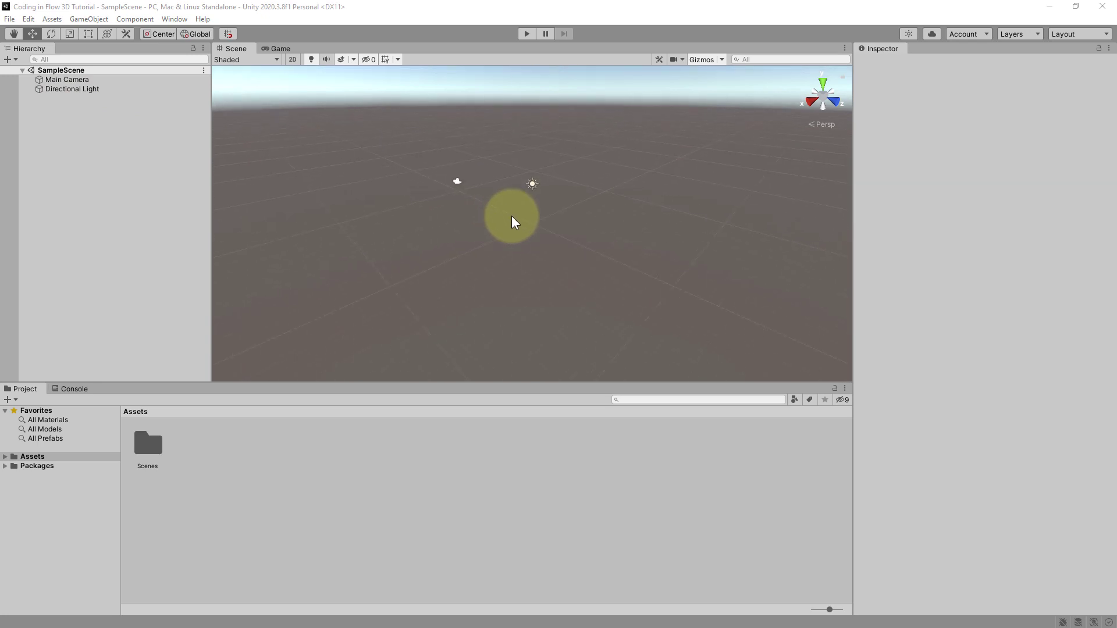
scroll(524, 186, up, 4)
scroll(534, 170, down, 3)
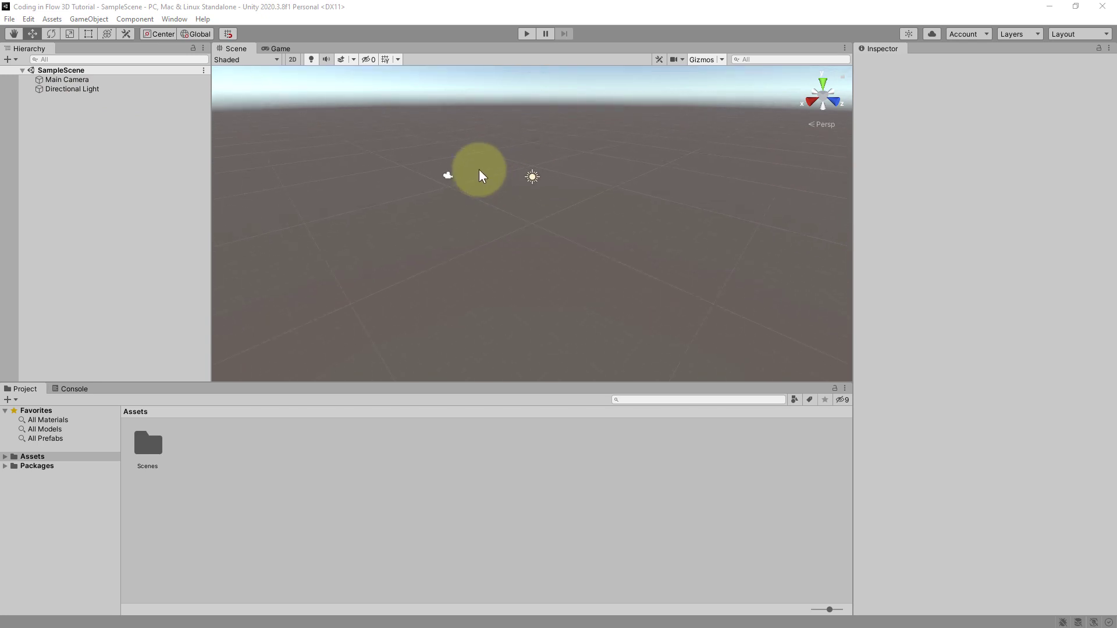
click(529, 184)
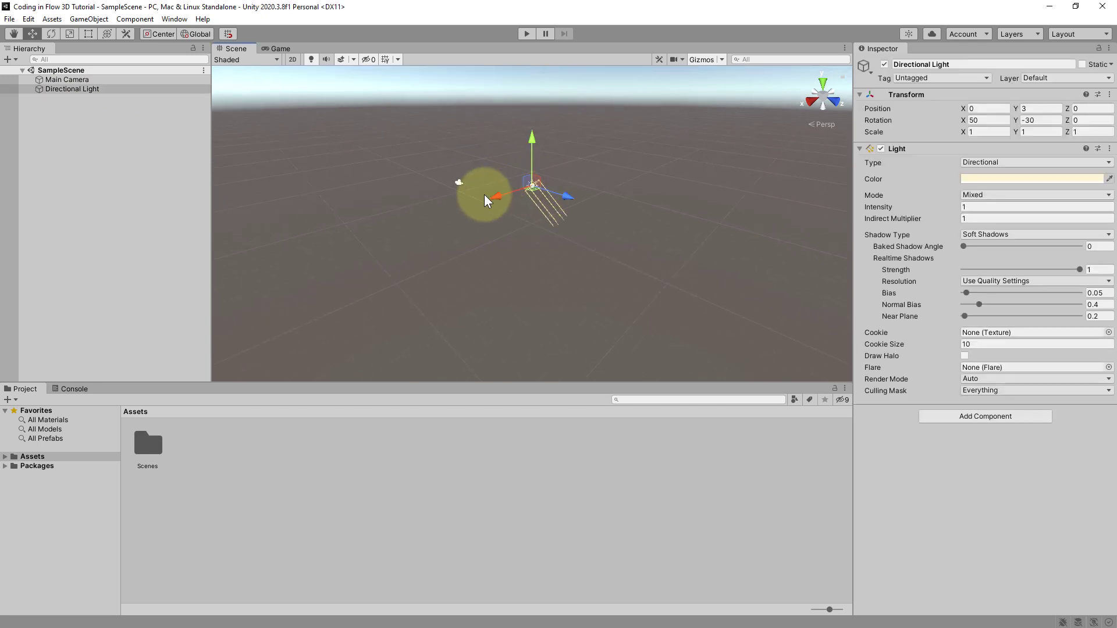
click(67, 80)
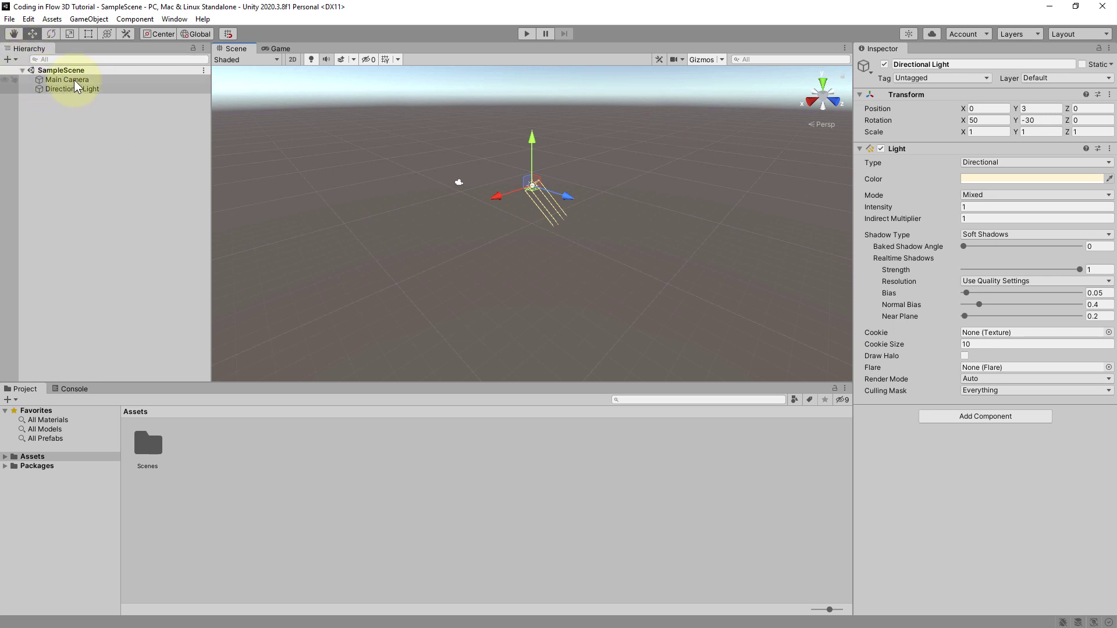
scroll(521, 229, up, 1)
click(521, 231)
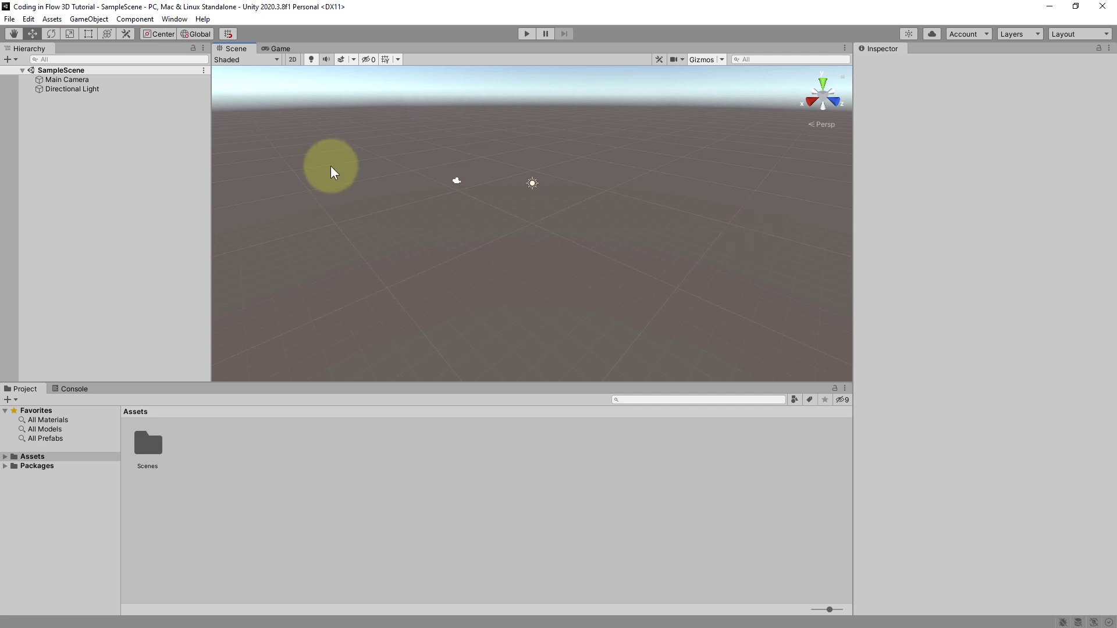
Dock Scene beside Game and Hierarchy beside Inspector, then restore the Default layout
drag(235, 48, 235, 390)
drag(110, 392, 797, 192)
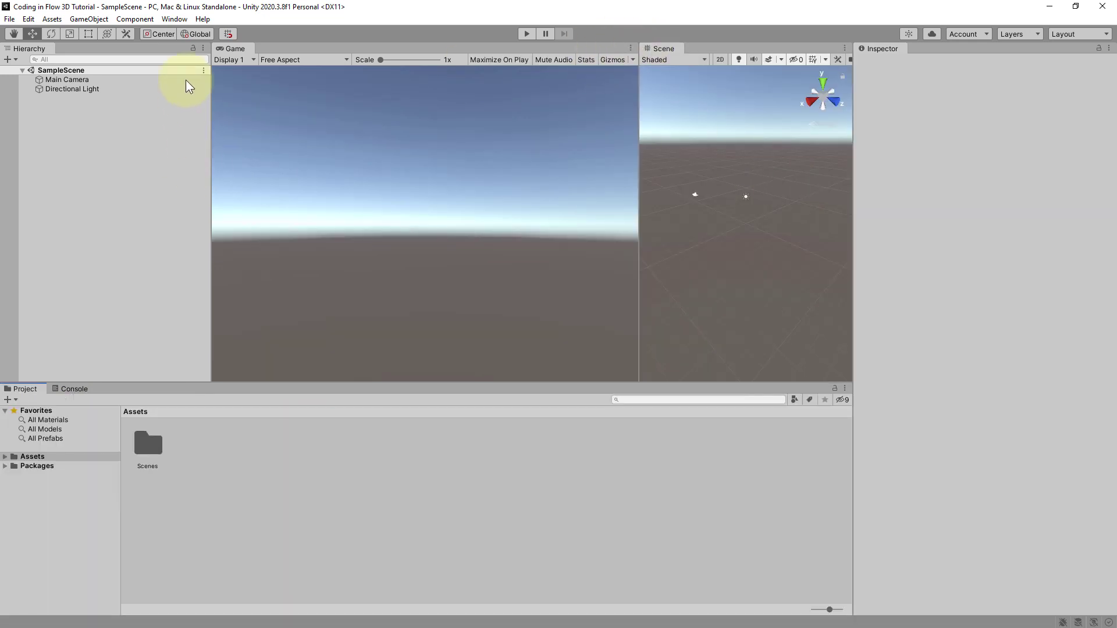
drag(25, 50, 977, 50)
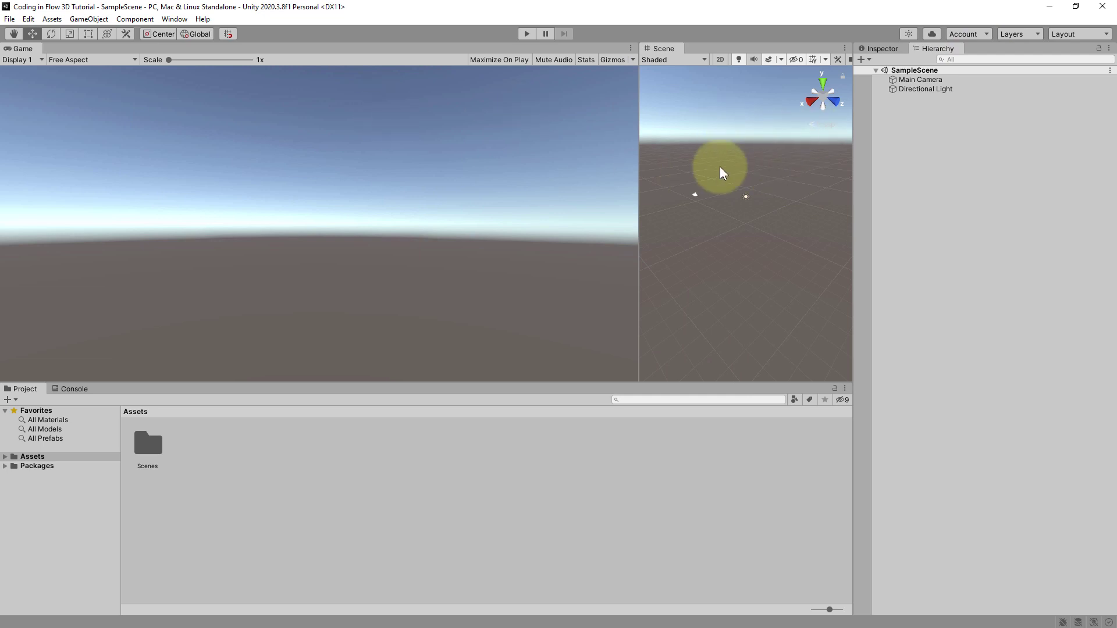
click(1080, 36)
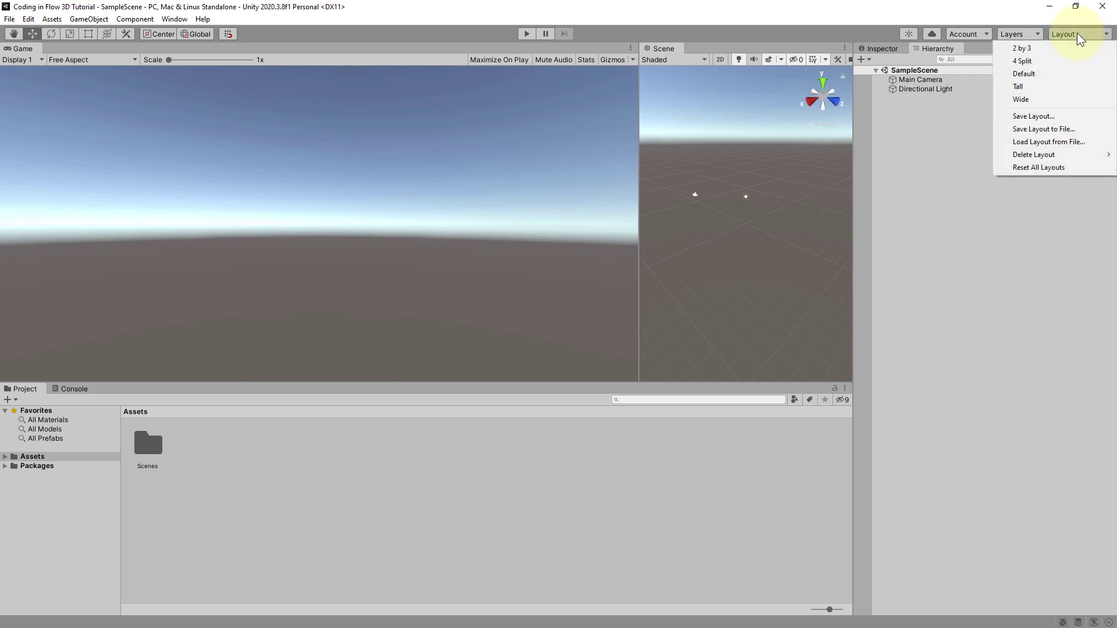
click(1029, 76)
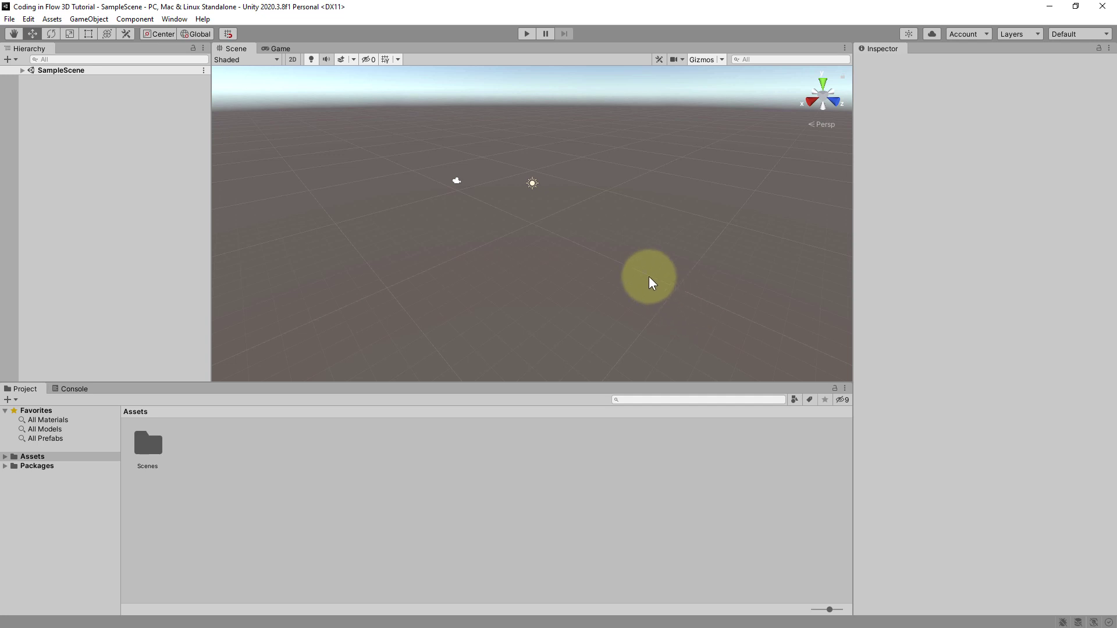
Set Visual Studio Community 2019 [16.9.6] as the External Script Editor in Preferences > External Tools
click(29, 20)
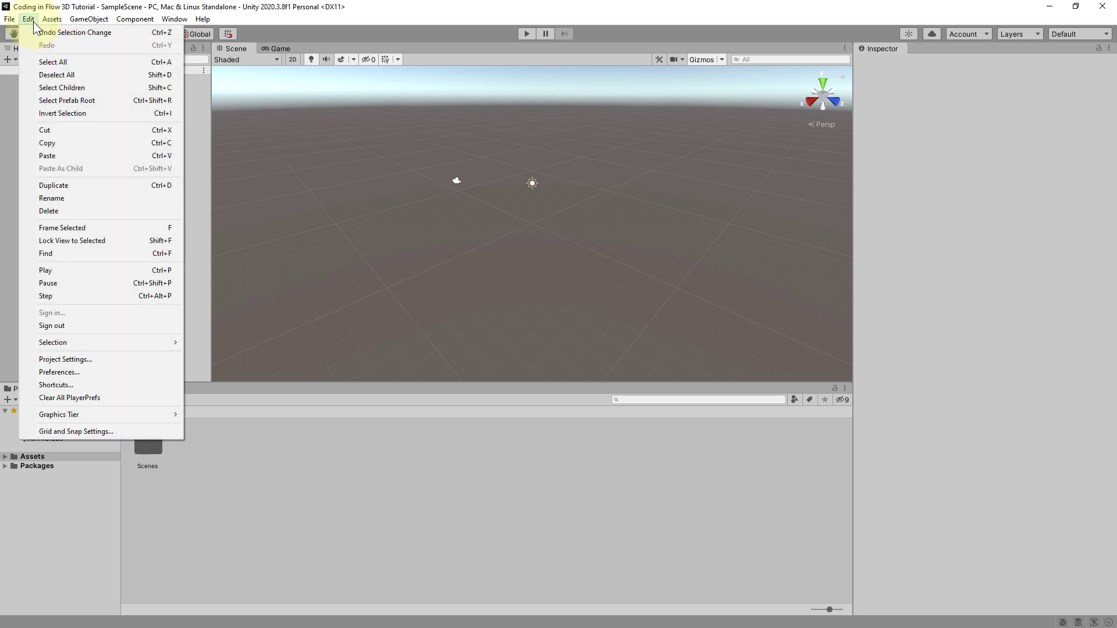
click(96, 371)
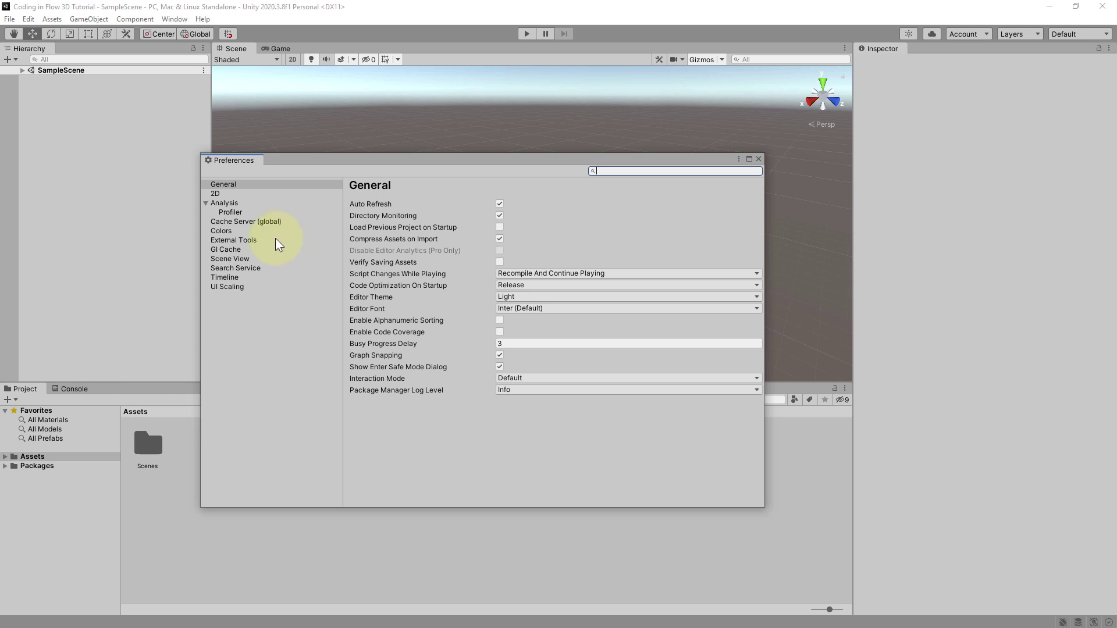
click(268, 240)
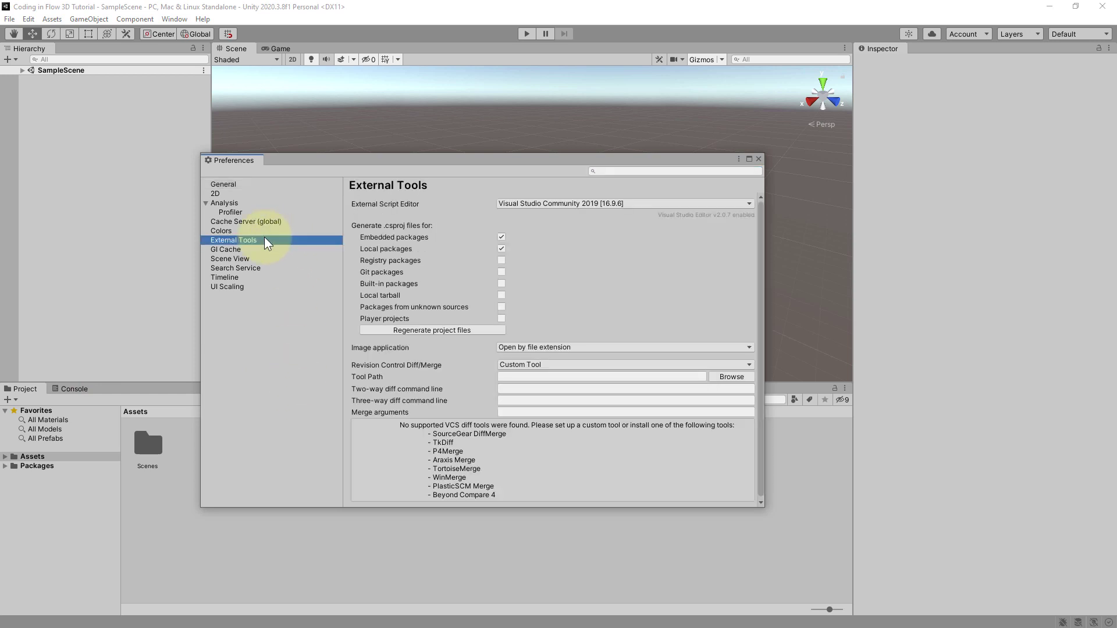
click(563, 204)
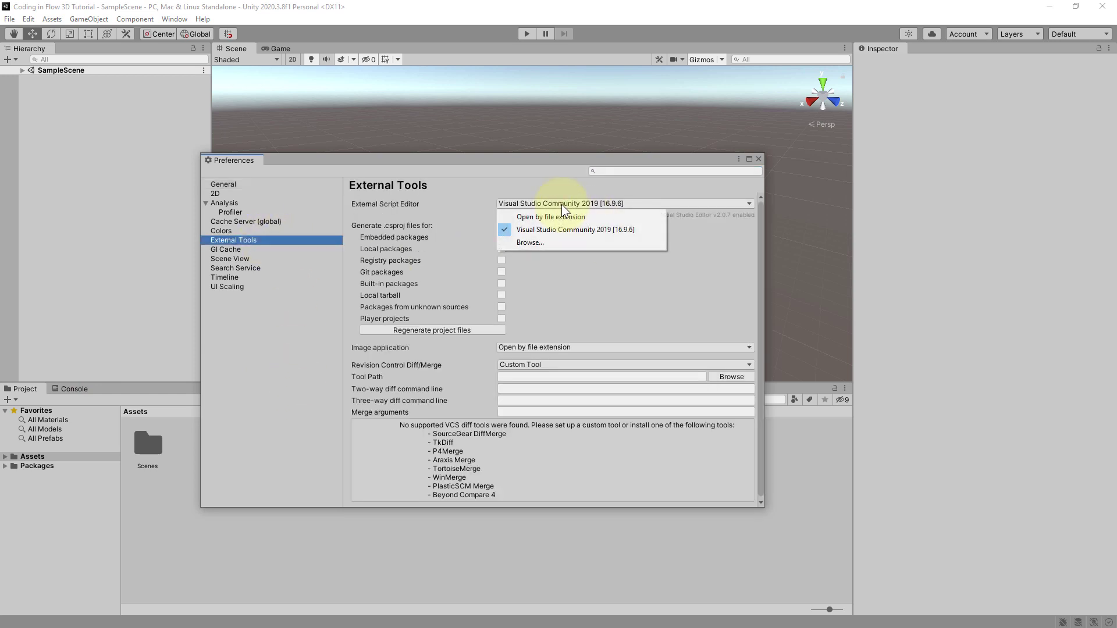
click(614, 230)
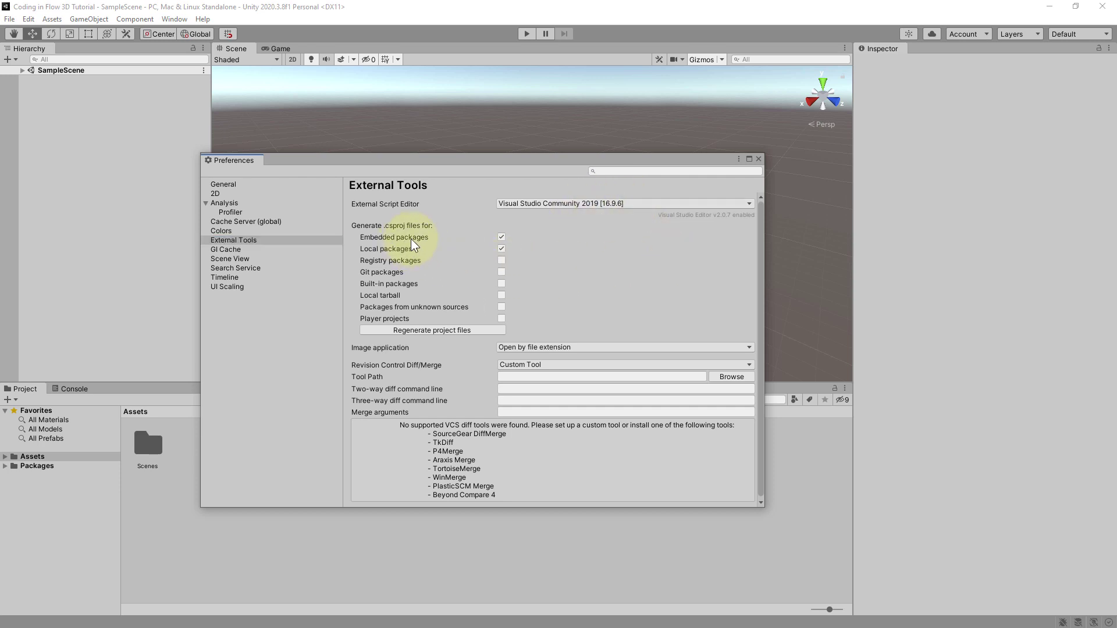
click(501, 249)
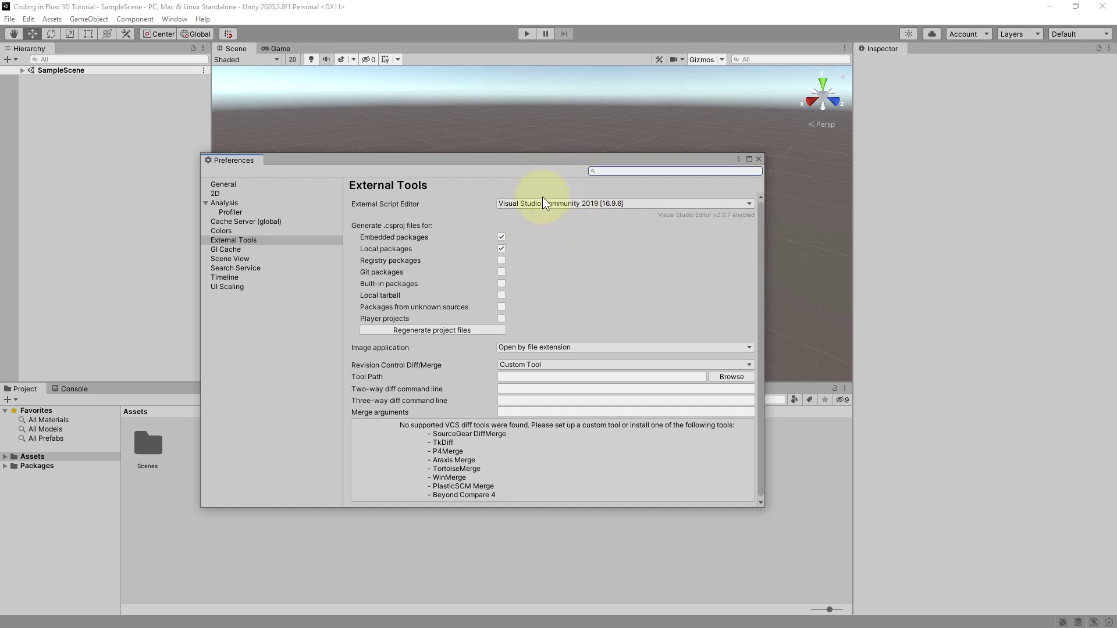
Close the Preferences window to return to the SampleScene editor
click(759, 158)
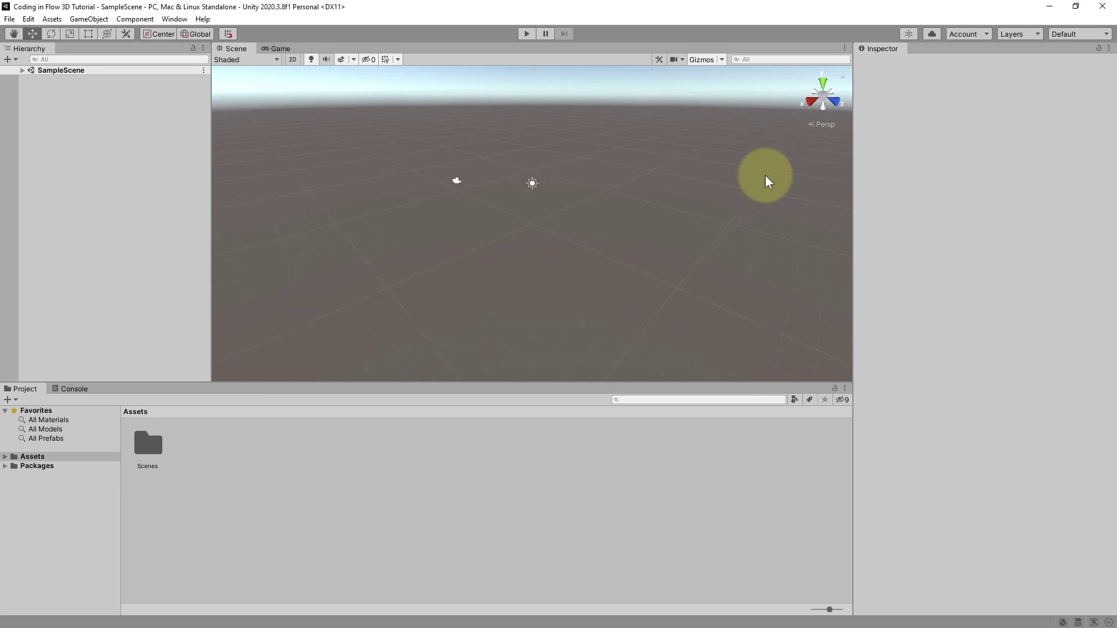